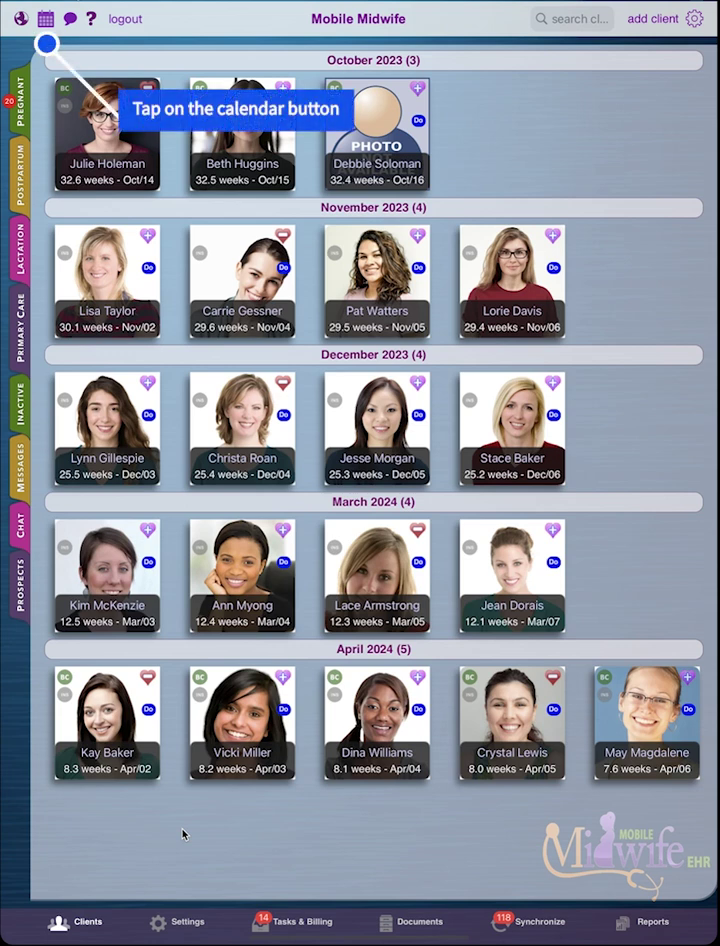
Open Upcoming Events, then switch to the full calendar for the Aug–Sep 2023 week
{"action": "left_click", "coordinate": [45, 19]}
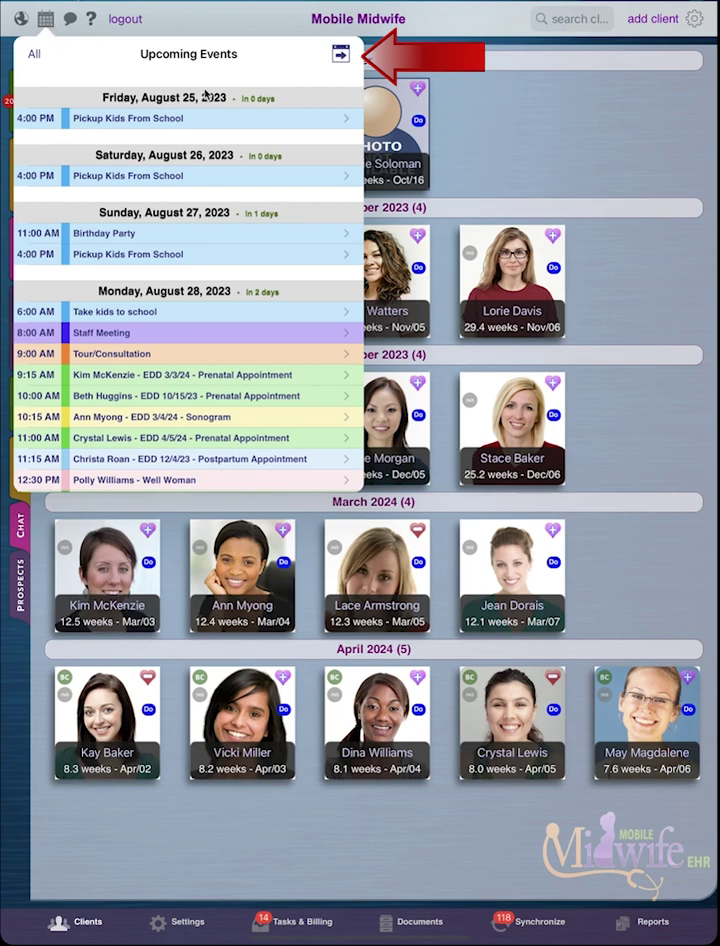
{"action": "left_click", "coordinate": [341, 55]}
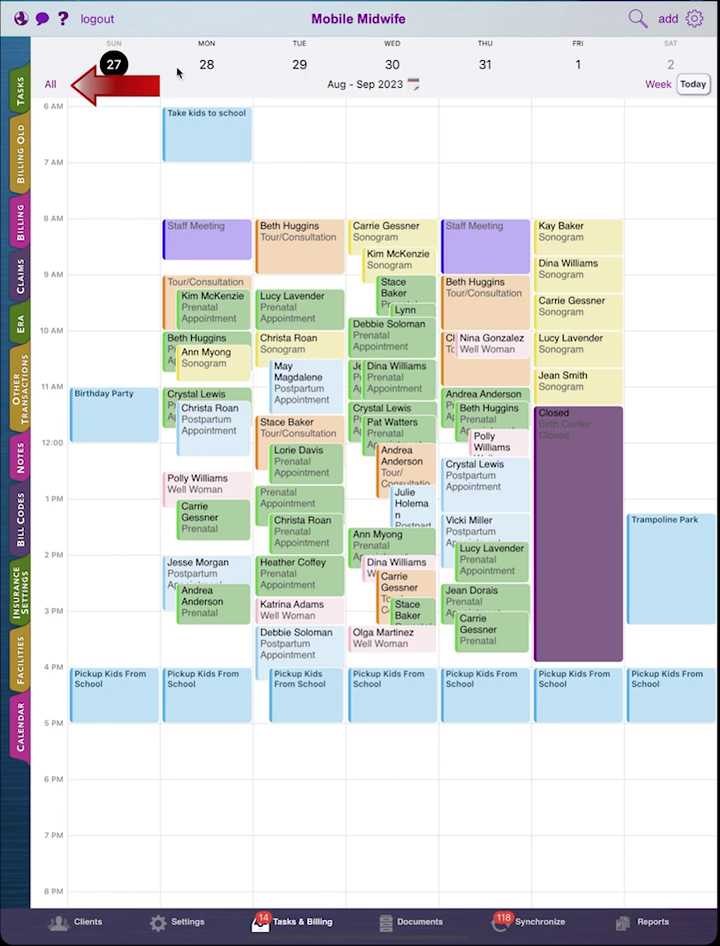
Open the Calendars list and toggle Jane's and Jessica's calendars off and back on
{"action": "left_click", "coordinate": [51, 87]}
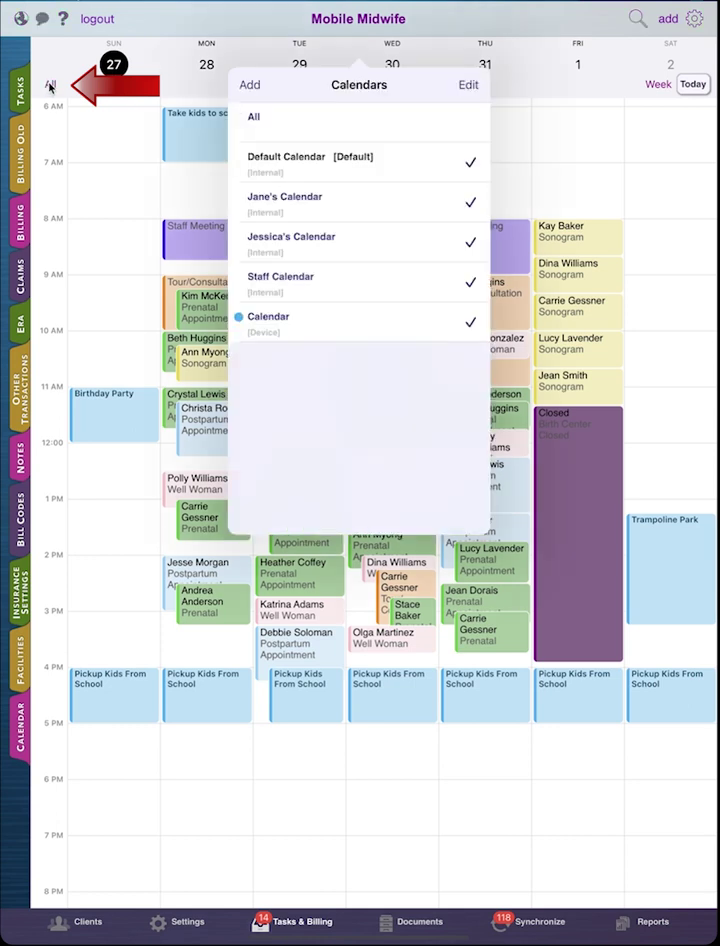
{"action": "left_click", "coordinate": [295, 210]}
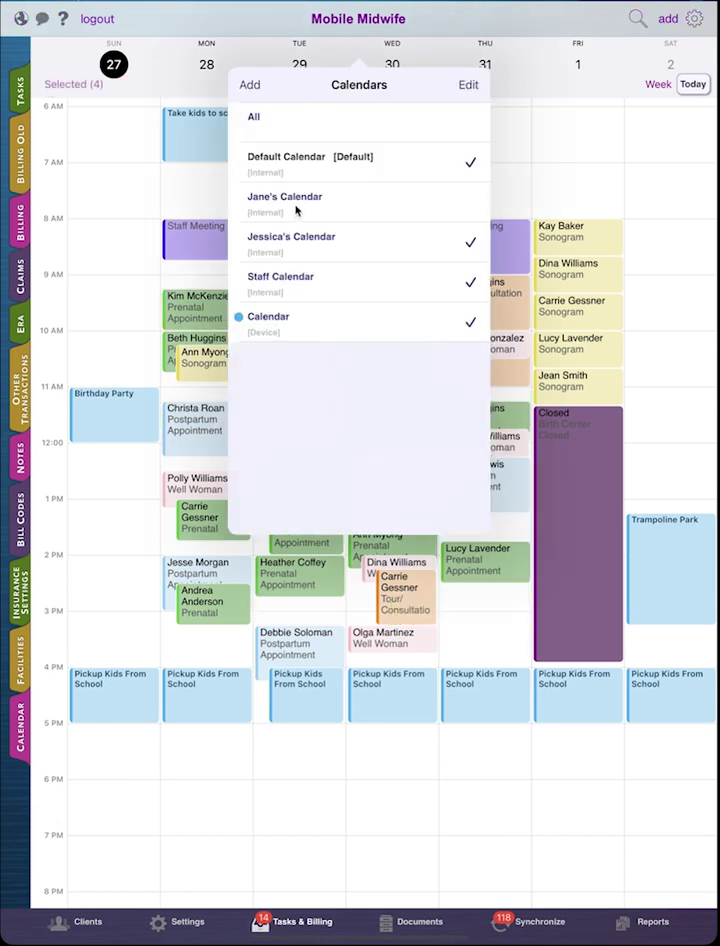
{"action": "left_click", "coordinate": [306, 255]}
{"action": "left_click", "coordinate": [306, 256]}
{"action": "left_click", "coordinate": [297, 204]}
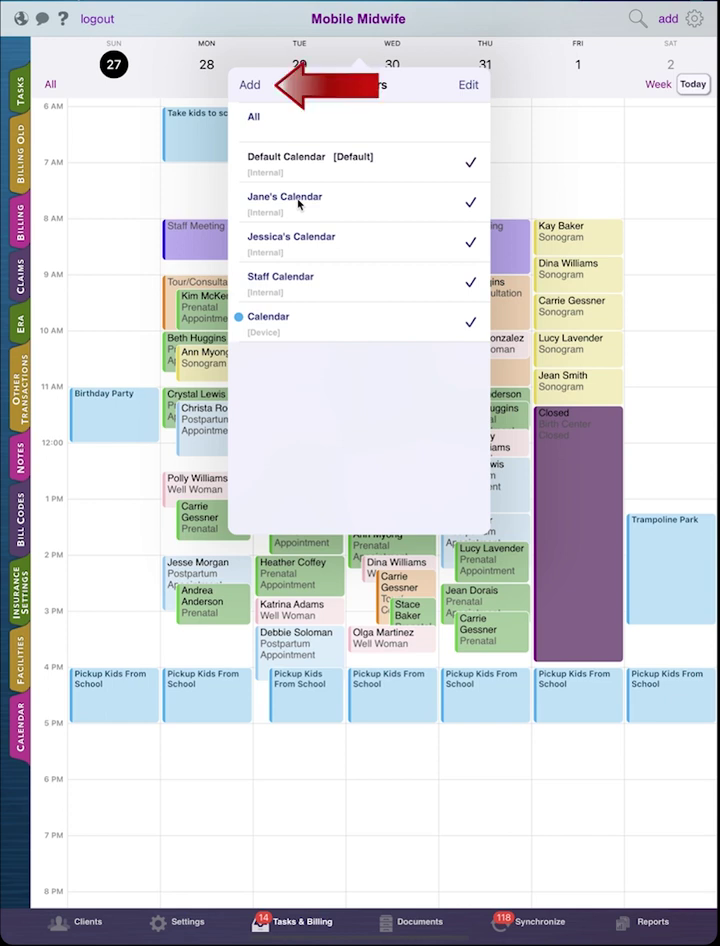
Add and save an internal calendar named 'Prenatal Room', then close the Calendars list
{"action": "left_click", "coordinate": [256, 86]}
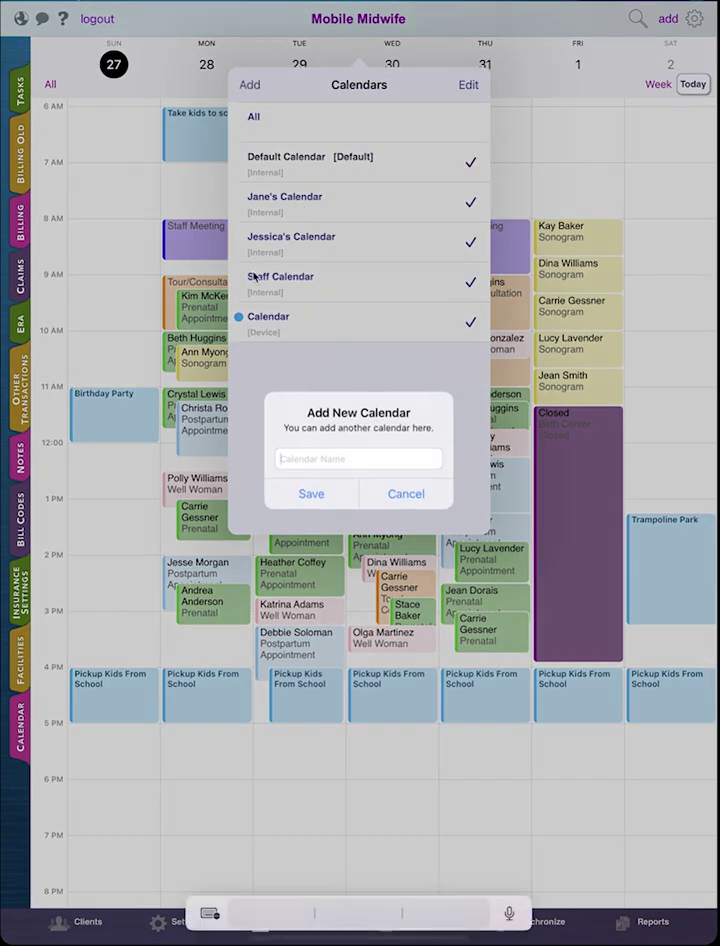
{"action": "type", "text": "Prenatal Room"}
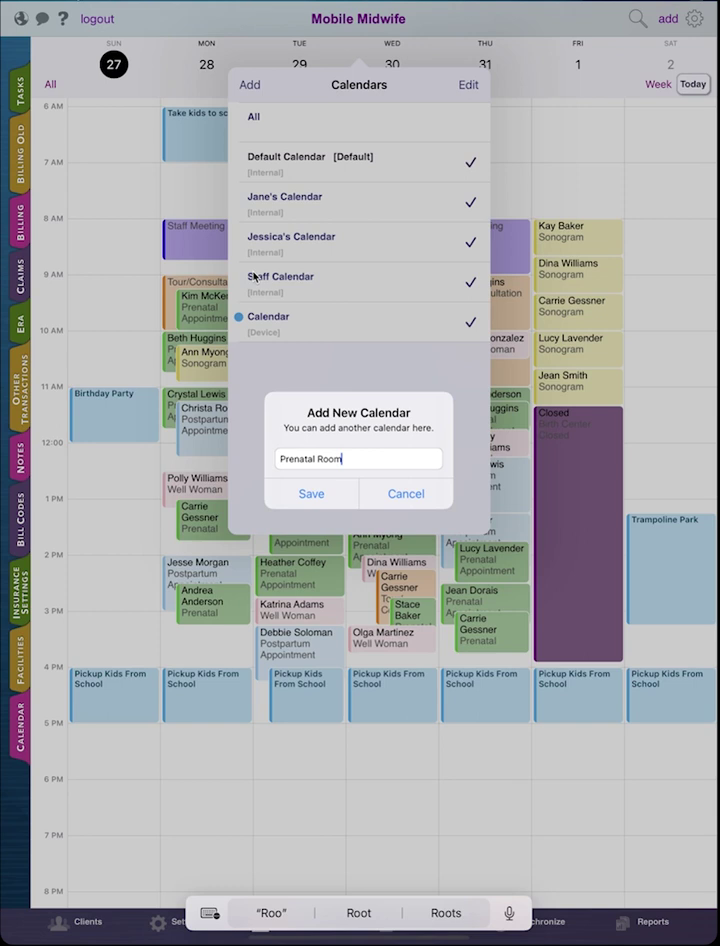
{"action": "left_click", "coordinate": [310, 497]}
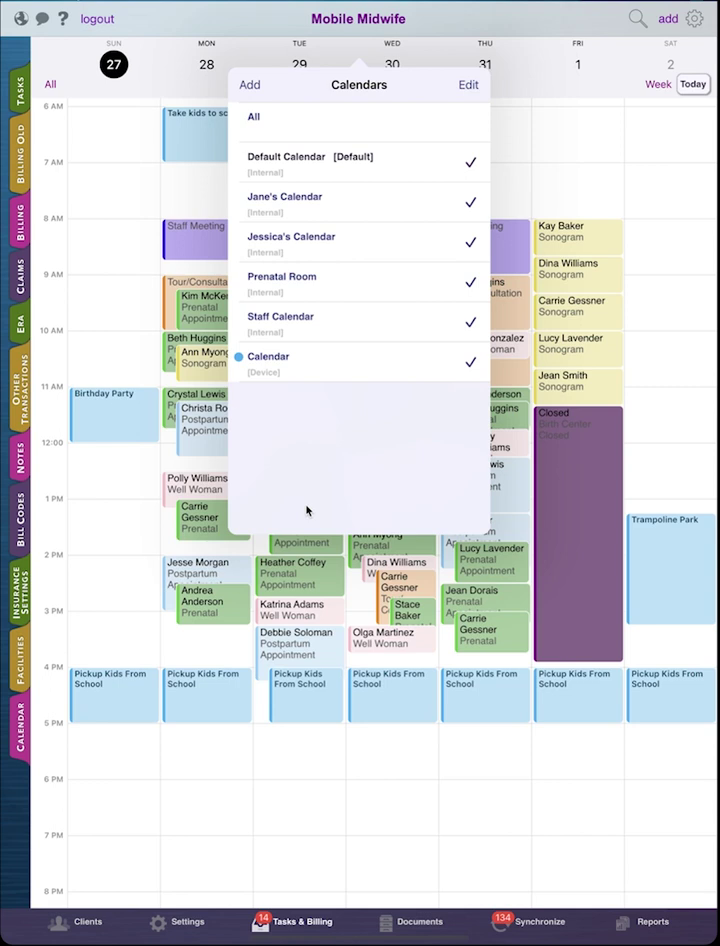
{"action": "left_click", "coordinate": [480, 65]}
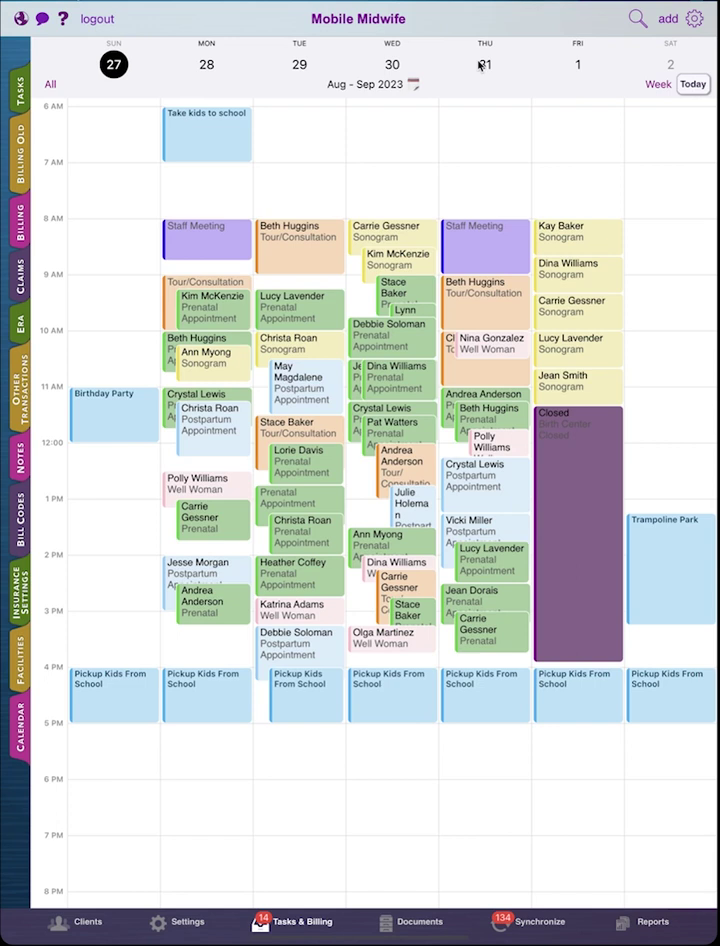
{"action": "left_click_drag", "start_coordinate": [480, 65], "coordinate": [264, 32]}
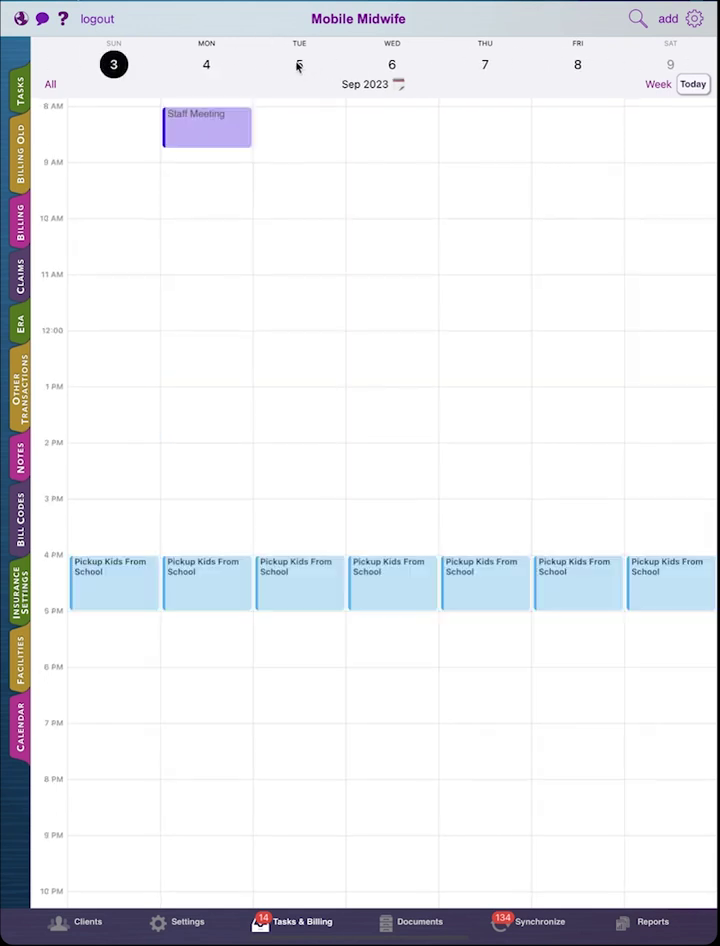
{"action": "left_click_drag", "start_coordinate": [310, 65], "coordinate": [483, 99]}
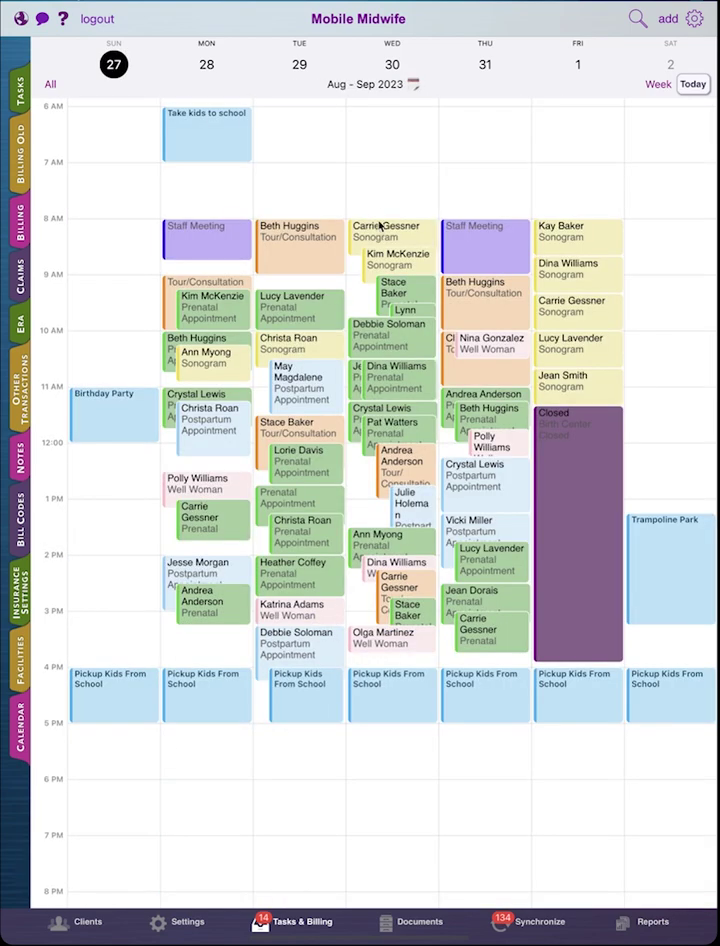
{"action": "left_click", "coordinate": [414, 84]}
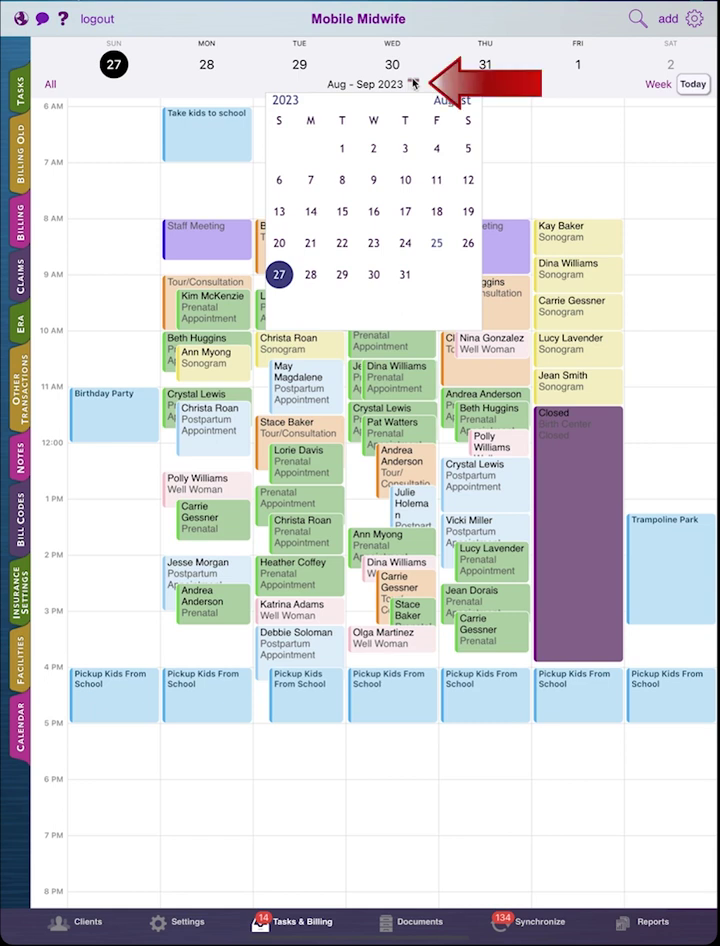
{"action": "left_click", "coordinate": [452, 101]}
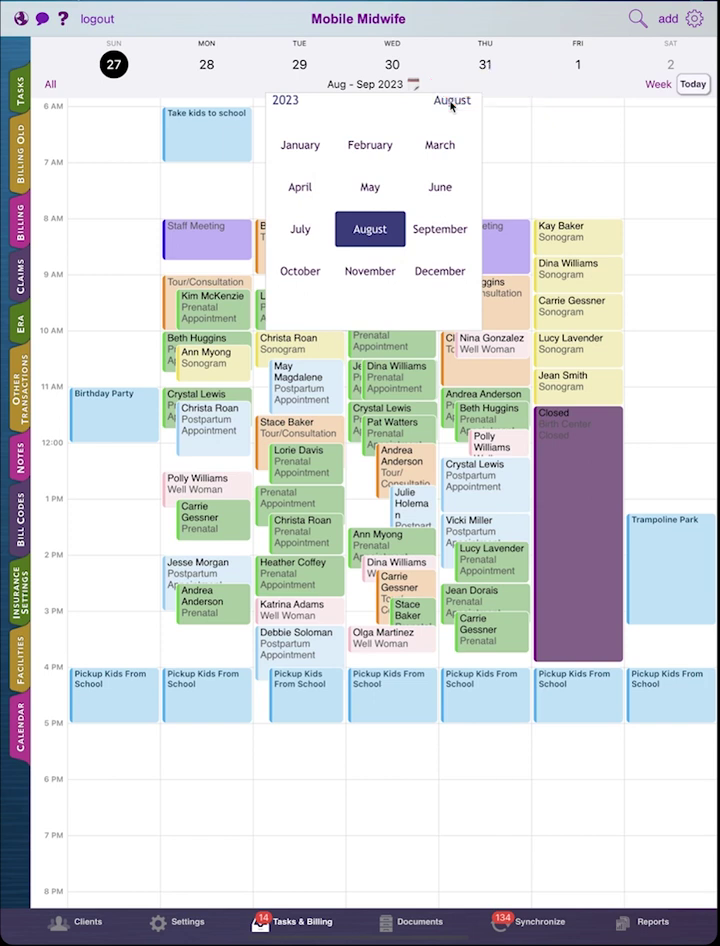
{"action": "left_click", "coordinate": [284, 101]}
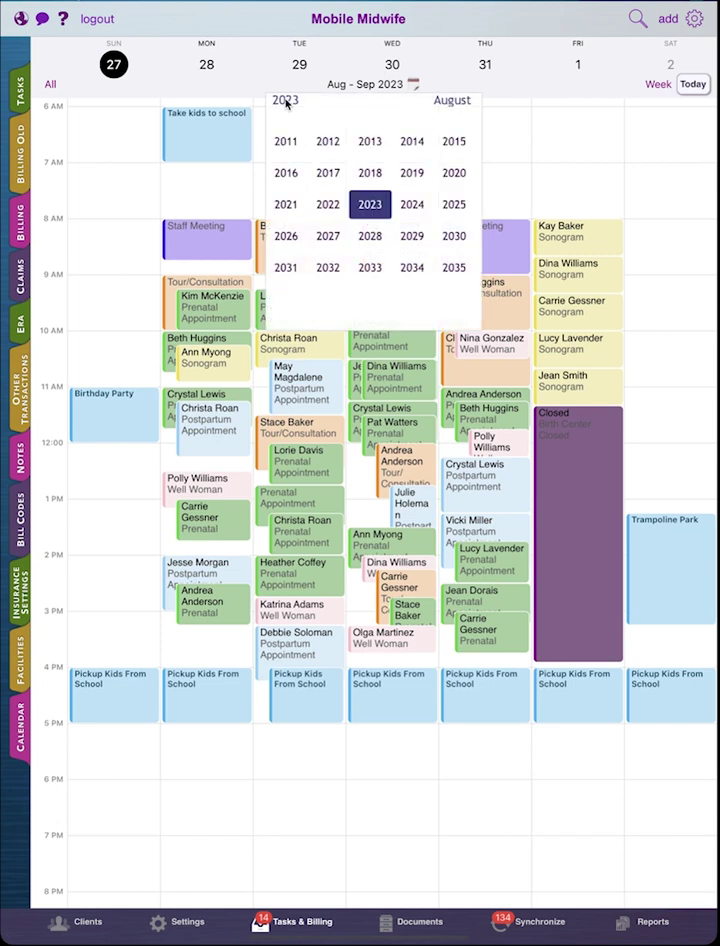
{"action": "left_click", "coordinate": [188, 186]}
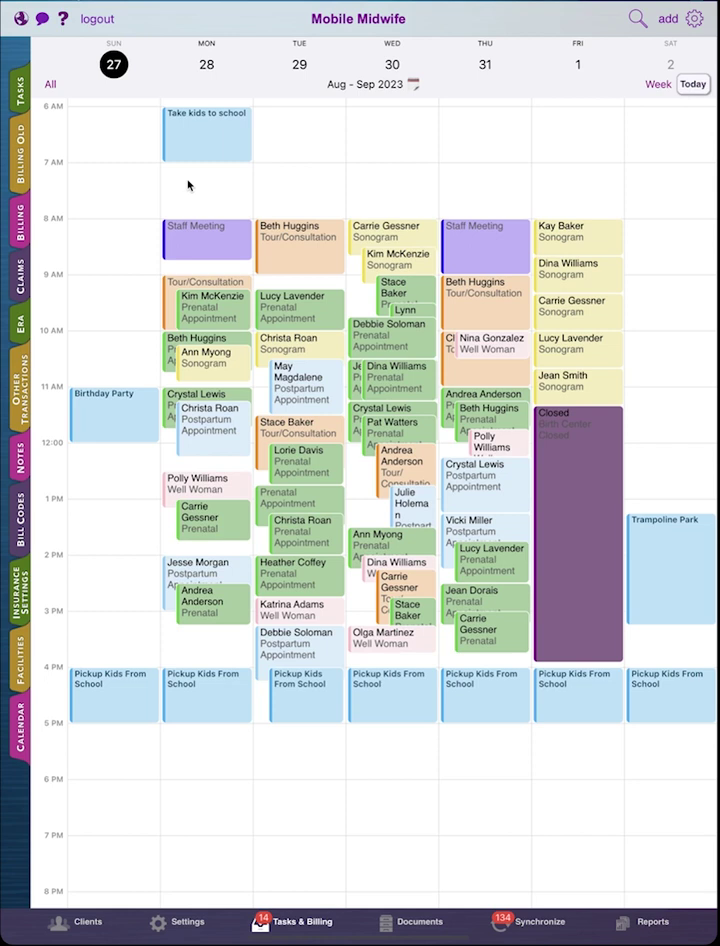
{"action": "left_click", "coordinate": [659, 85]}
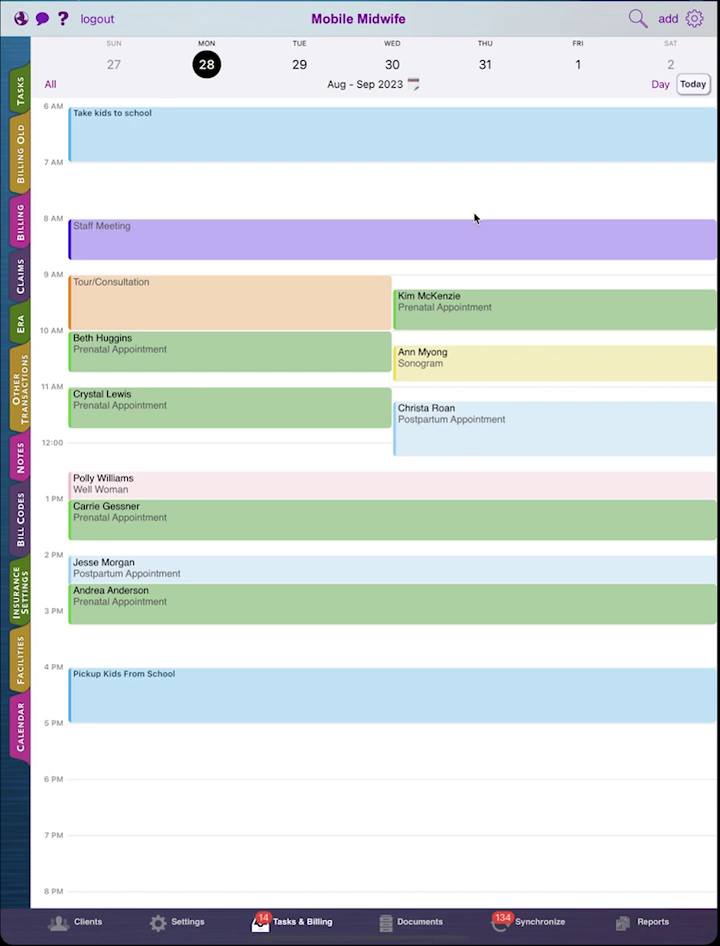
{"action": "left_click", "coordinate": [661, 86]}
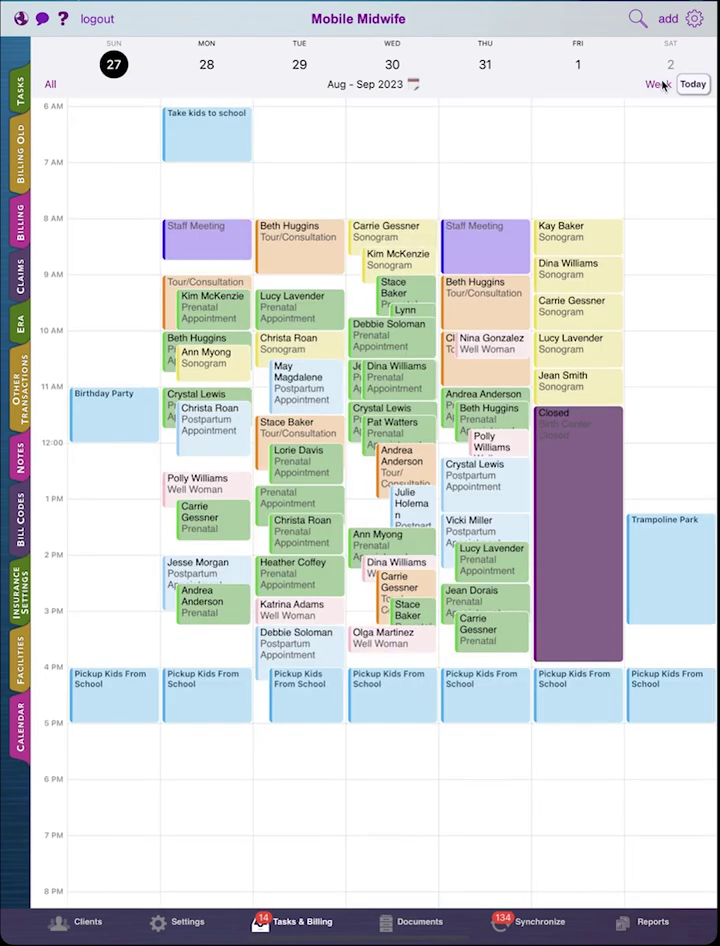
Start a new calendar event in Jessica's Calendar
{"action": "left_click", "coordinate": [669, 19]}
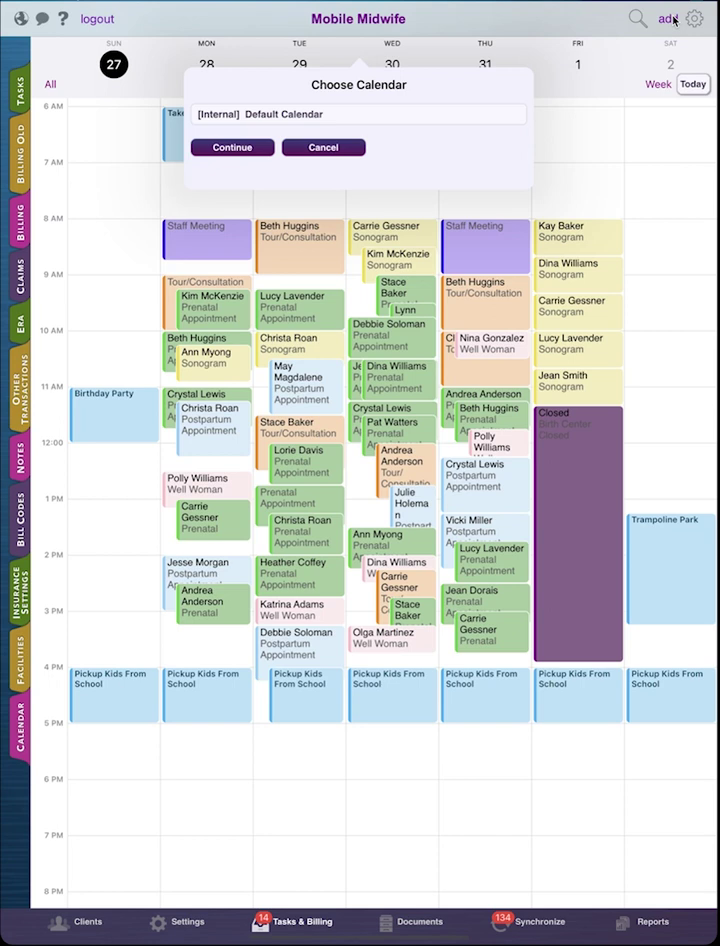
{"action": "left_click", "coordinate": [315, 114]}
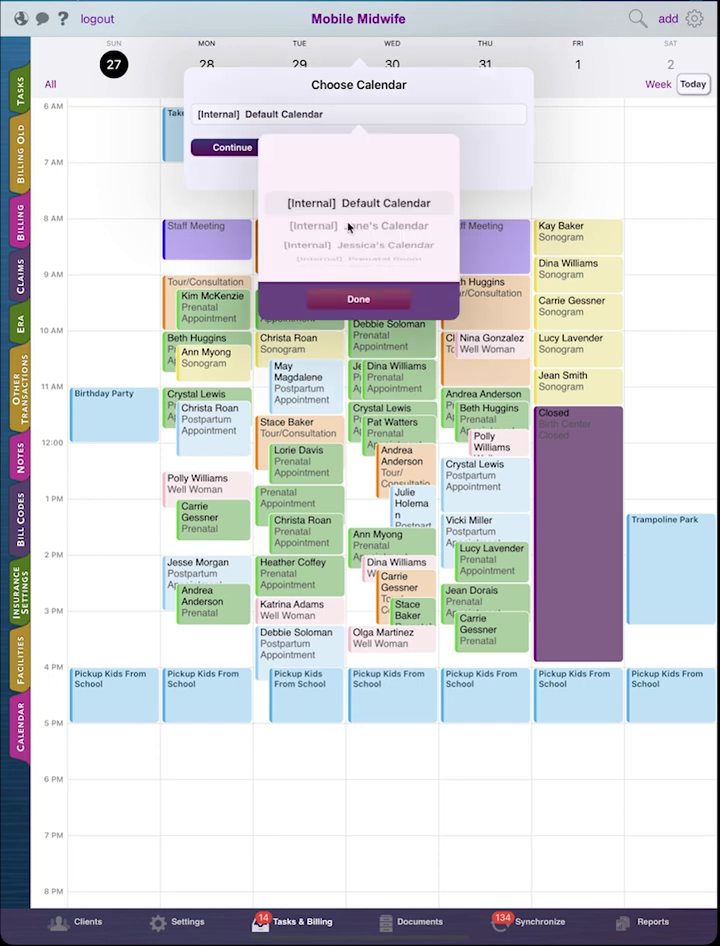
{"action": "scroll", "coordinate": [367, 190], "scroll_direction": "down", "scroll_amount": 1}
{"action": "mouse_move", "coordinate": [367, 190]}
{"action": "left_mouse_down"}
{"action": "mouse_move", "coordinate": [369, 143]}
{"action": "mouse_move", "coordinate": [365, 175]}
{"action": "left_mouse_up"}
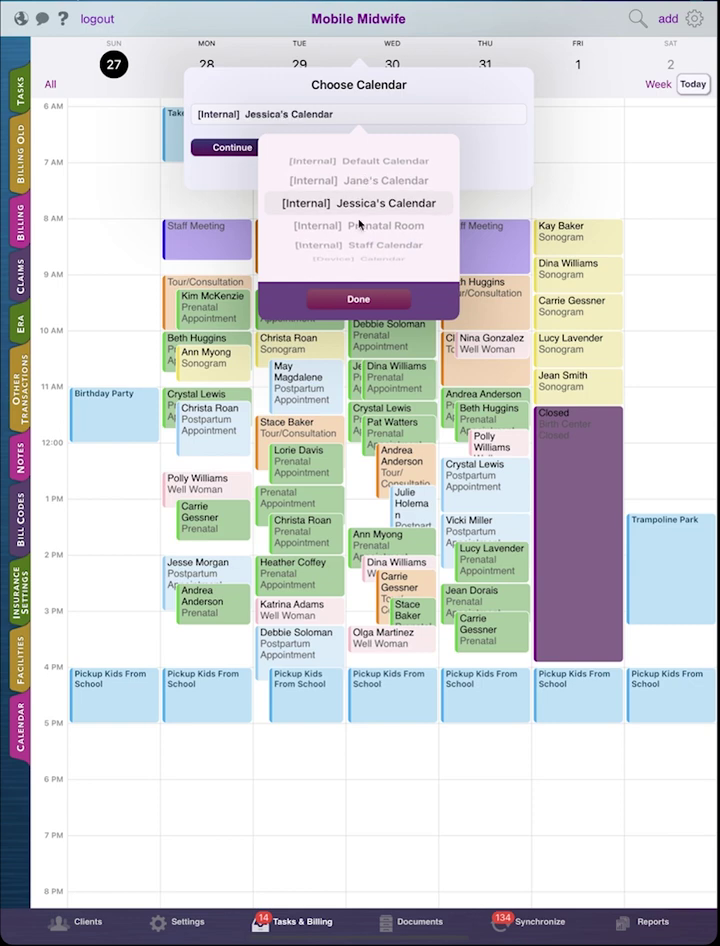
{"action": "left_click", "coordinate": [358, 300]}
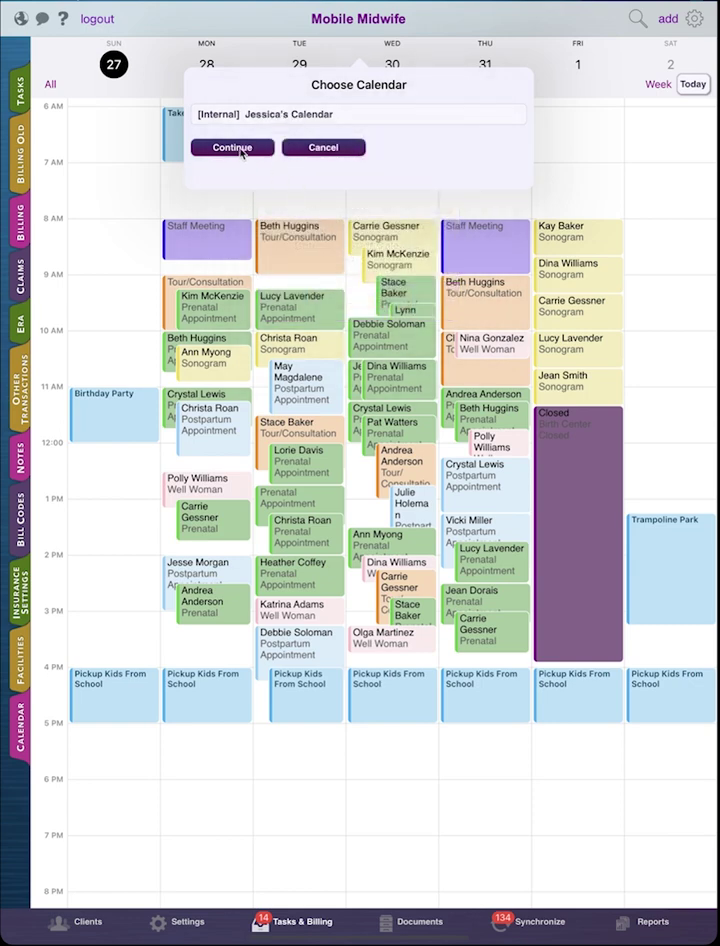
{"action": "left_click", "coordinate": [240, 148]}
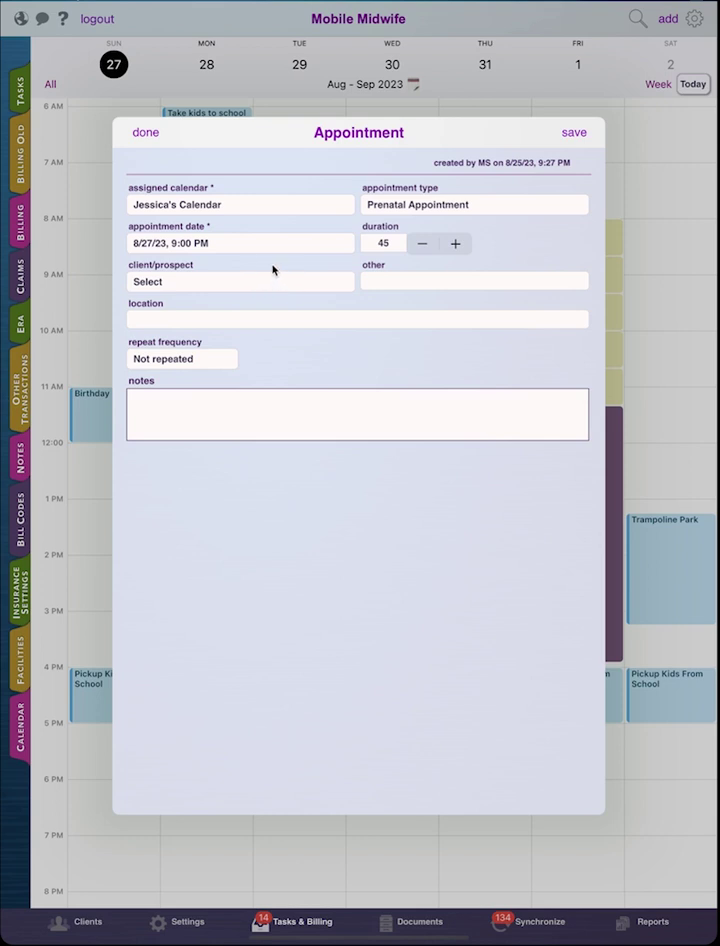
Set the appointment date and time to Monday Aug 28, 2023 at 5:00 PM
{"action": "left_click", "coordinate": [200, 243]}
{"action": "left_click", "coordinate": [158, 131]}
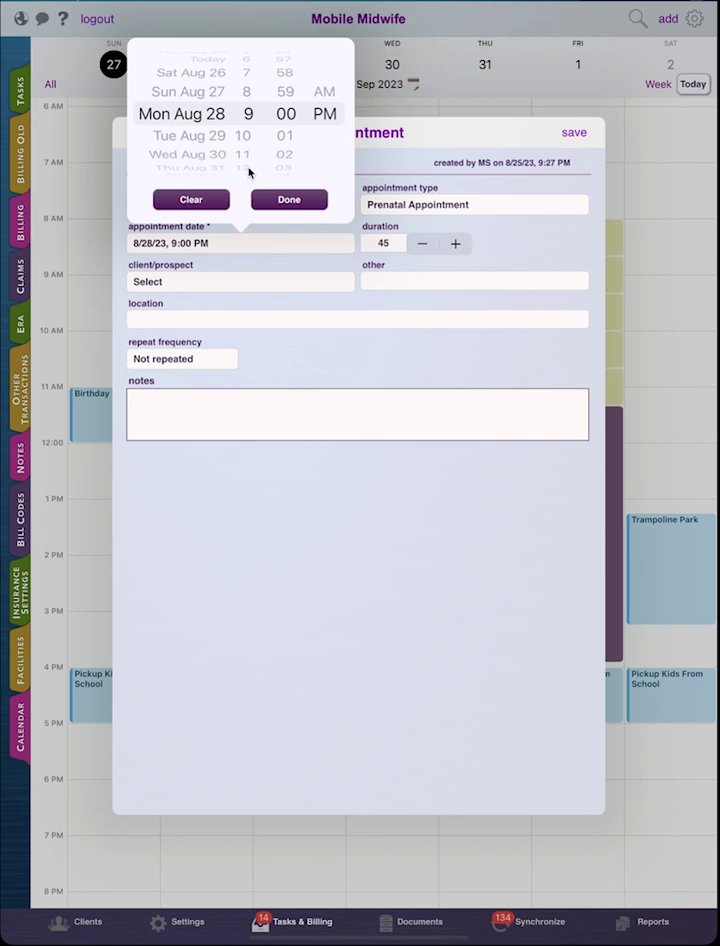
{"action": "left_click_drag", "start_coordinate": [251, 169], "coordinate": [253, 253]}
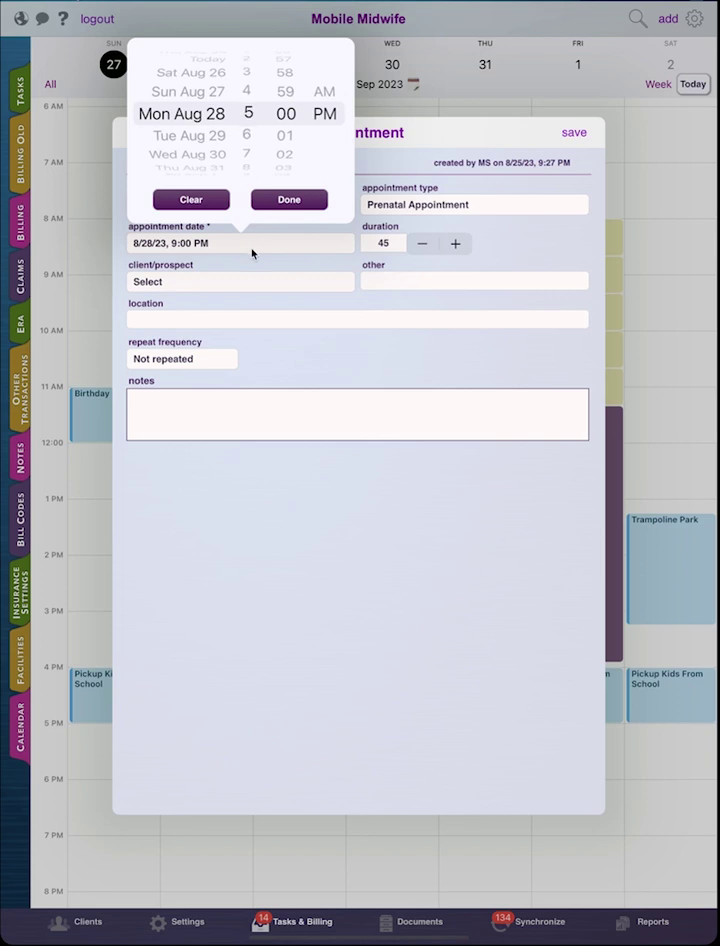
{"action": "left_click", "coordinate": [289, 199]}
Enter 'A new client' as the other client, save, and reopen the appointment
{"action": "left_click", "coordinate": [383, 285]}
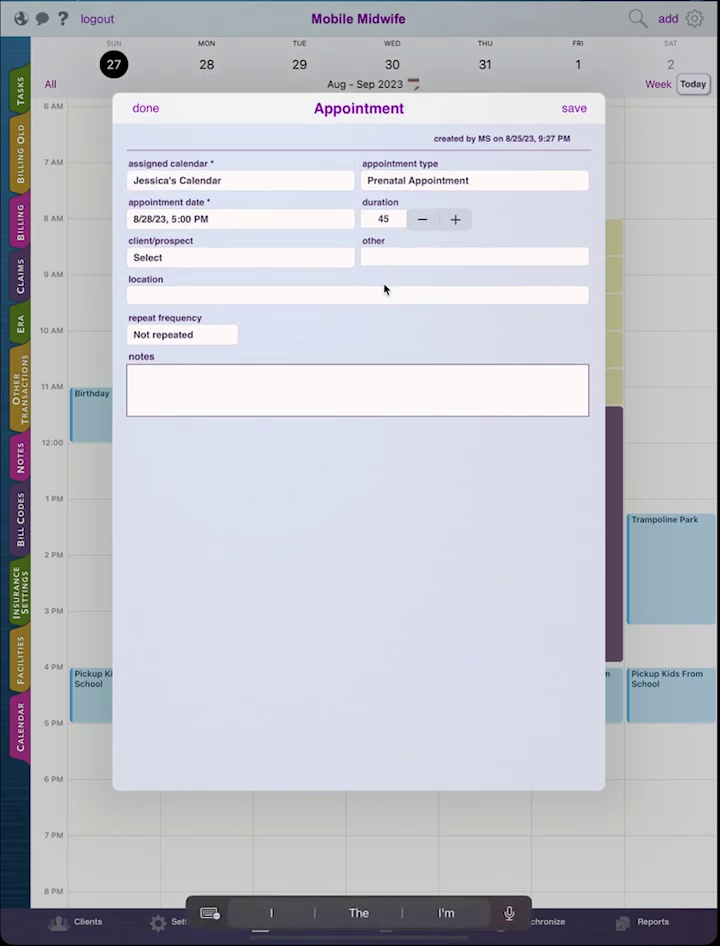
{"action": "type", "text": "A new client"}
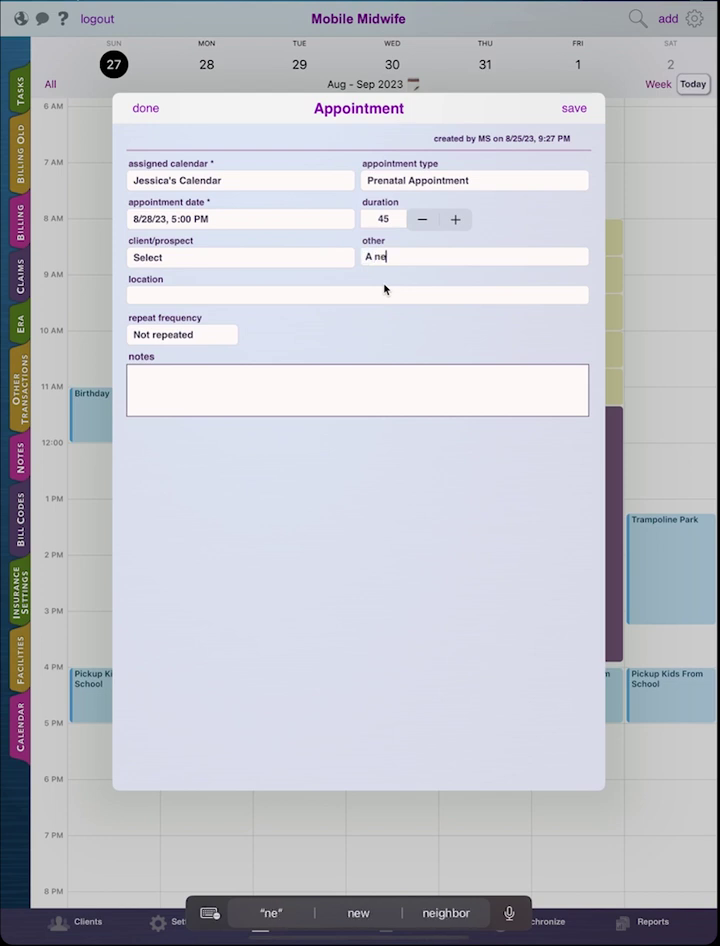
{"action": "left_click", "coordinate": [574, 108]}
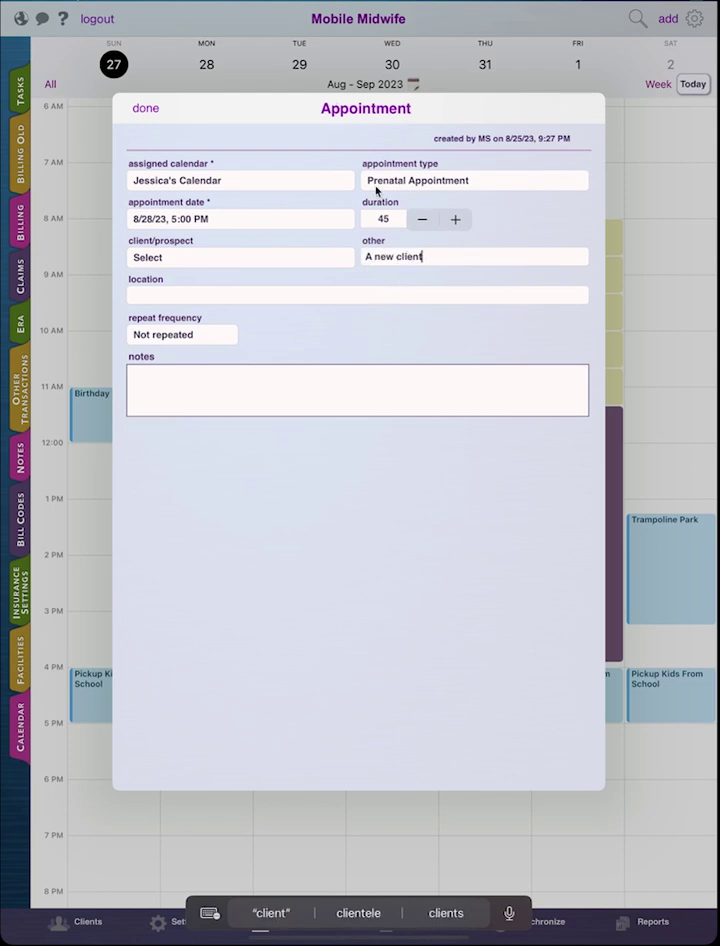
{"action": "left_click", "coordinate": [141, 109]}
{"action": "left_click", "coordinate": [141, 109]}
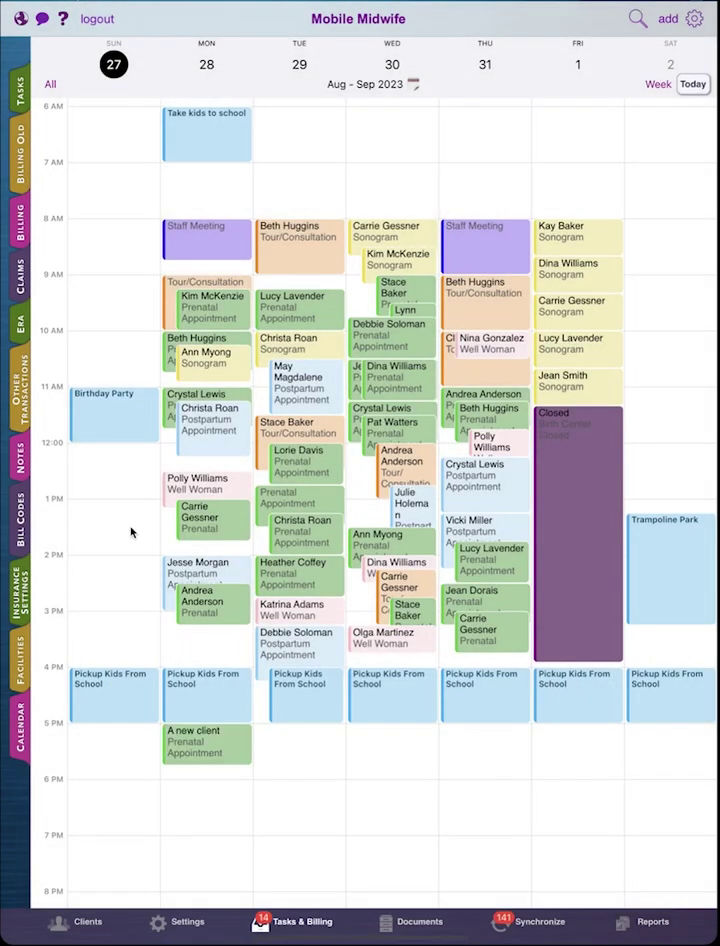
{"action": "left_click", "coordinate": [193, 759]}
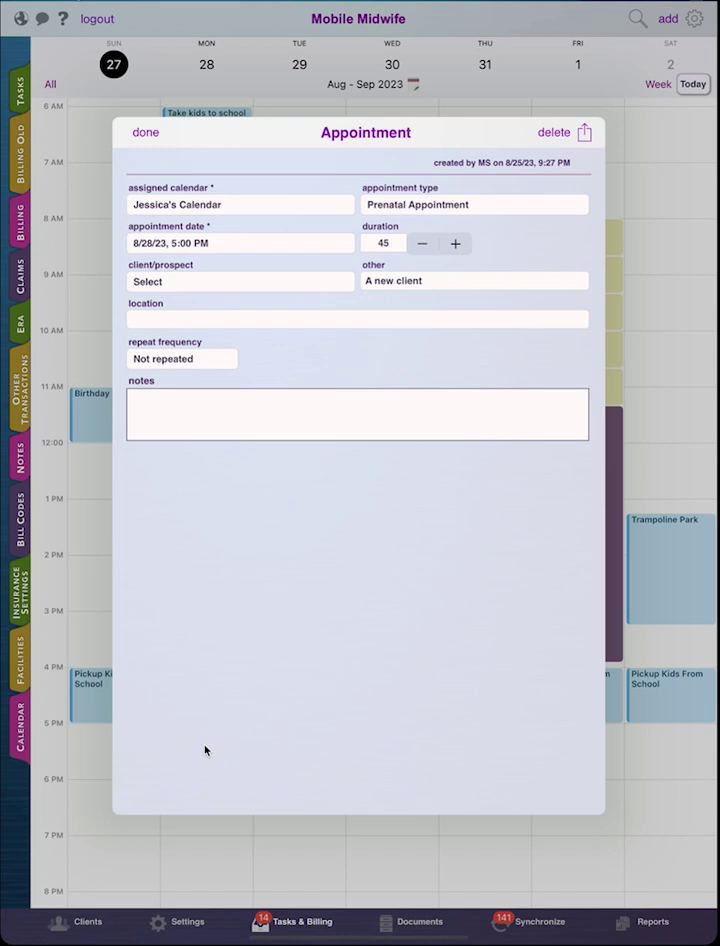
Set the appointment to repeat weekly, then close it and discard that change
{"action": "left_click", "coordinate": [208, 353]}
{"action": "scroll", "coordinate": [232, 255], "scroll_direction": "down", "scroll_amount": 2}
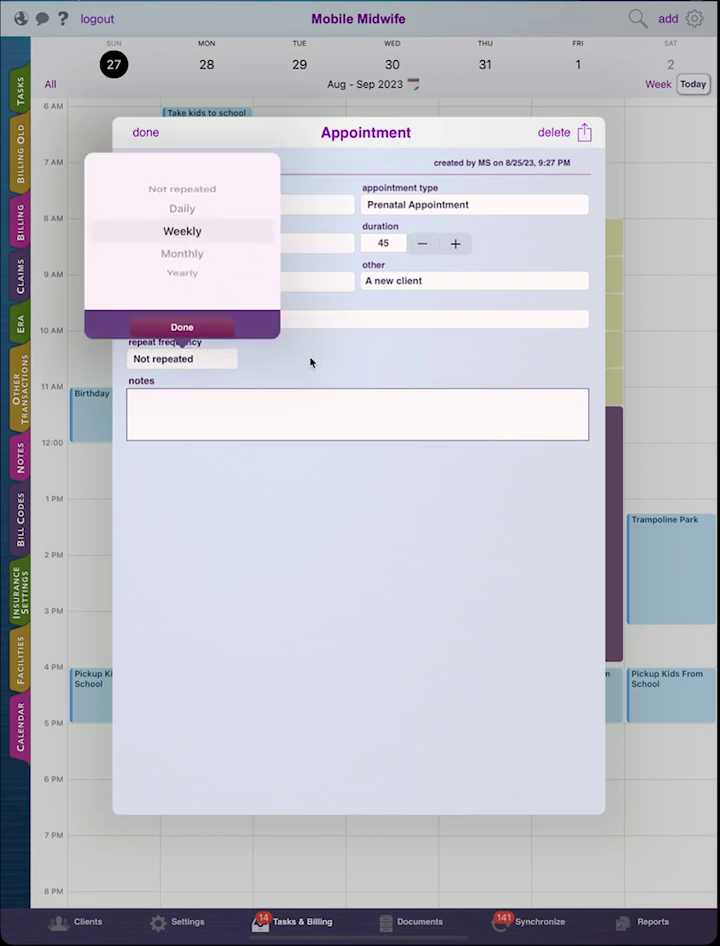
{"action": "left_click", "coordinate": [302, 389]}
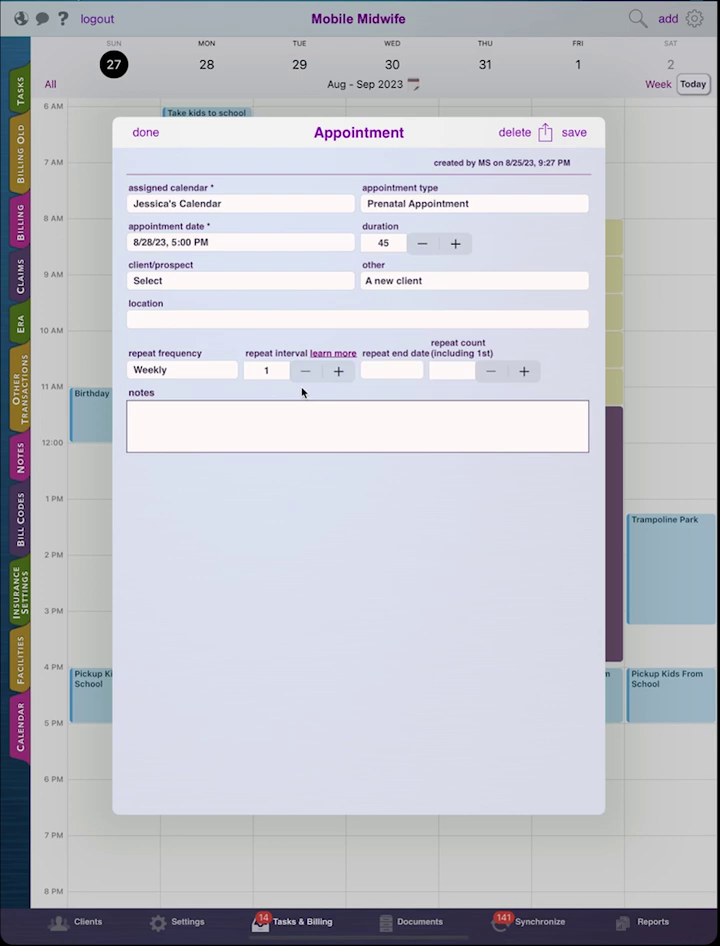
{"action": "left_click", "coordinate": [141, 133]}
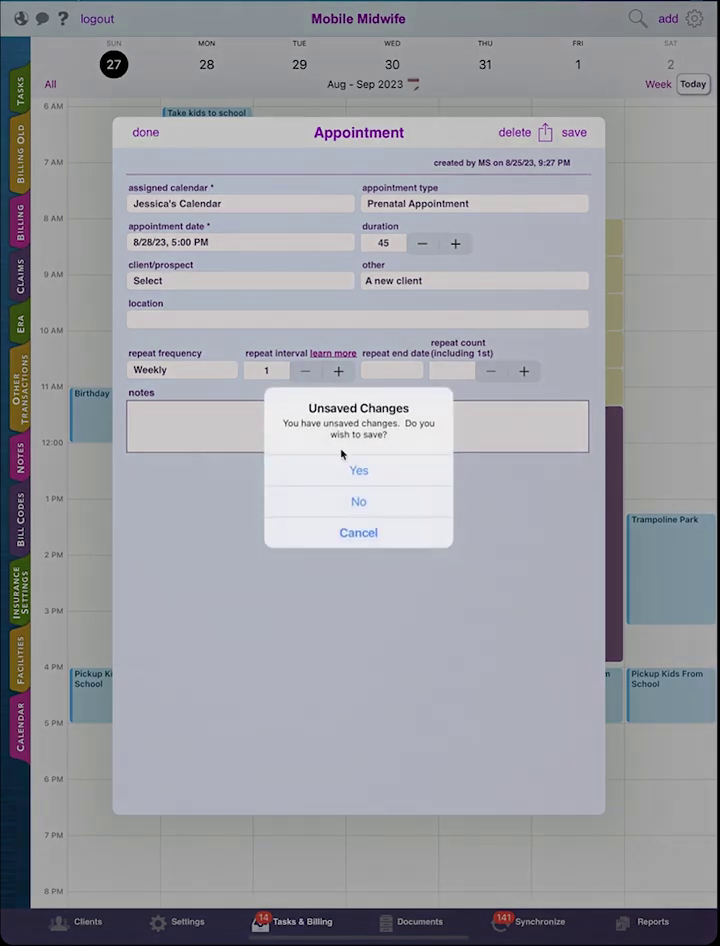
{"action": "left_click", "coordinate": [348, 502]}
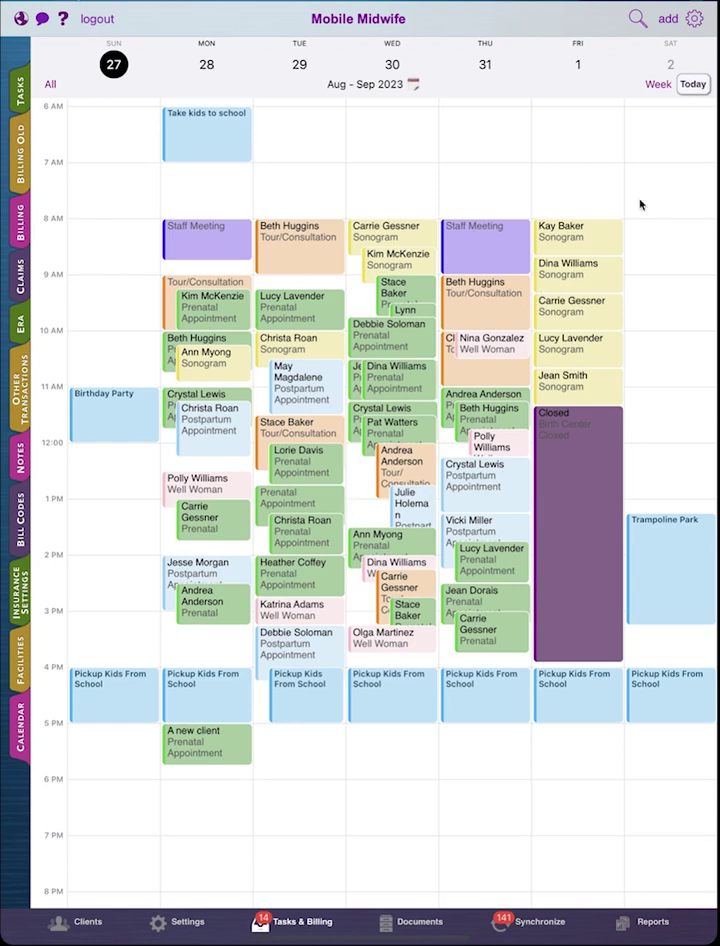
{"action": "left_click", "coordinate": [671, 22]}
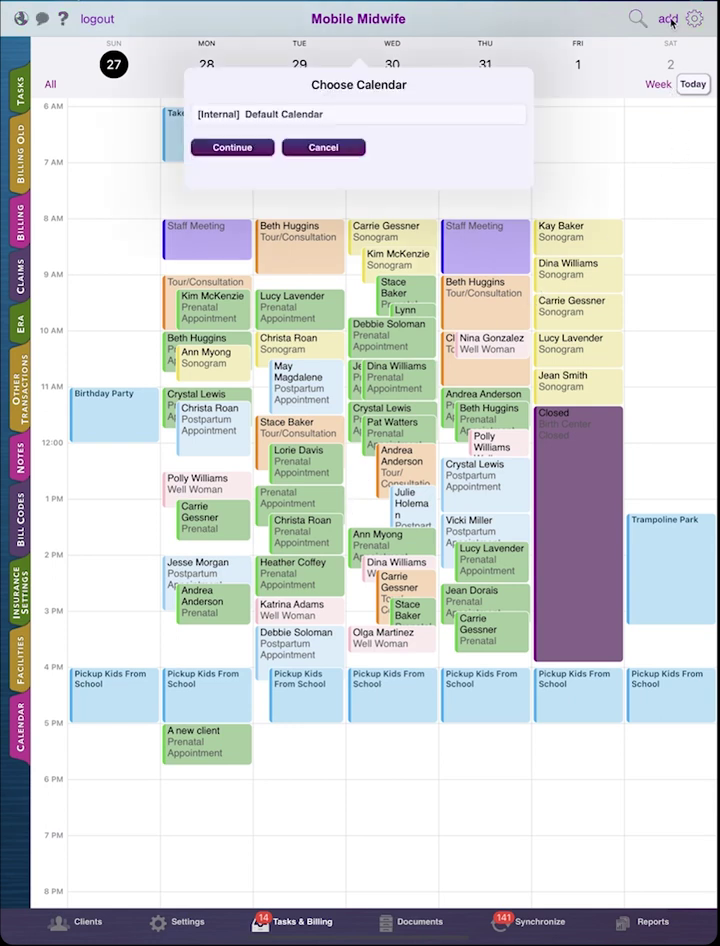
{"action": "left_click", "coordinate": [247, 115]}
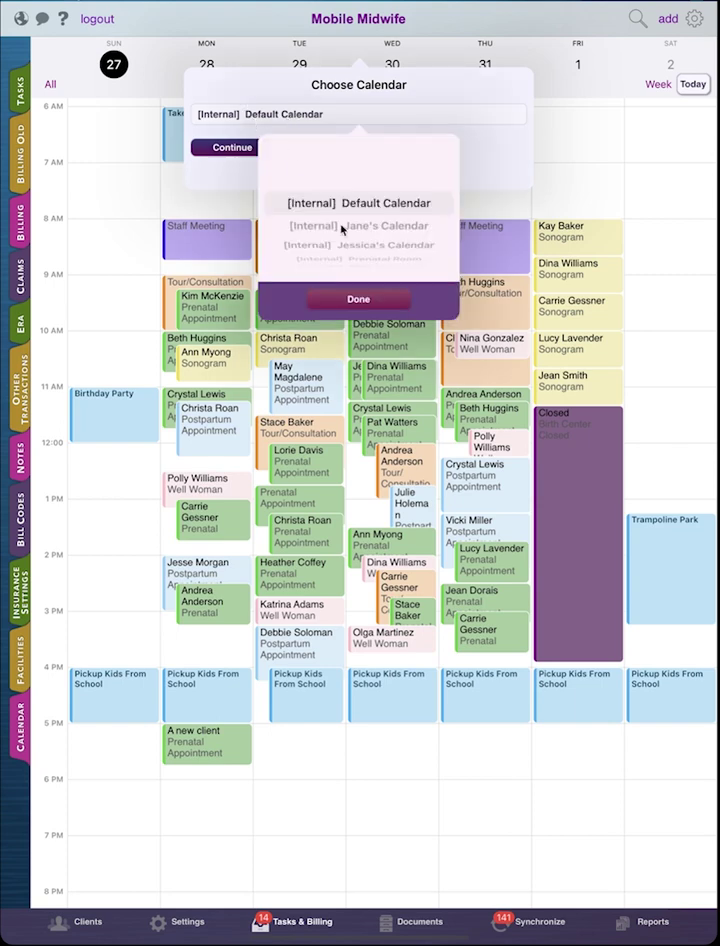
{"action": "scroll", "coordinate": [340, 240], "scroll_direction": "down", "scroll_amount": 5}
{"action": "left_click", "coordinate": [350, 300]}
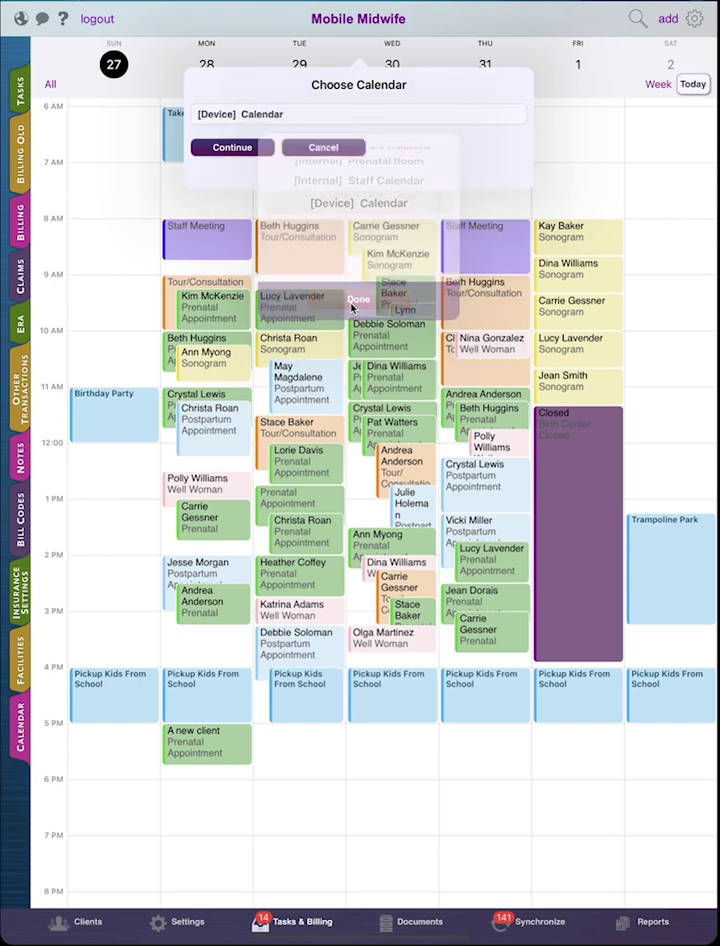
{"action": "left_click", "coordinate": [238, 148]}
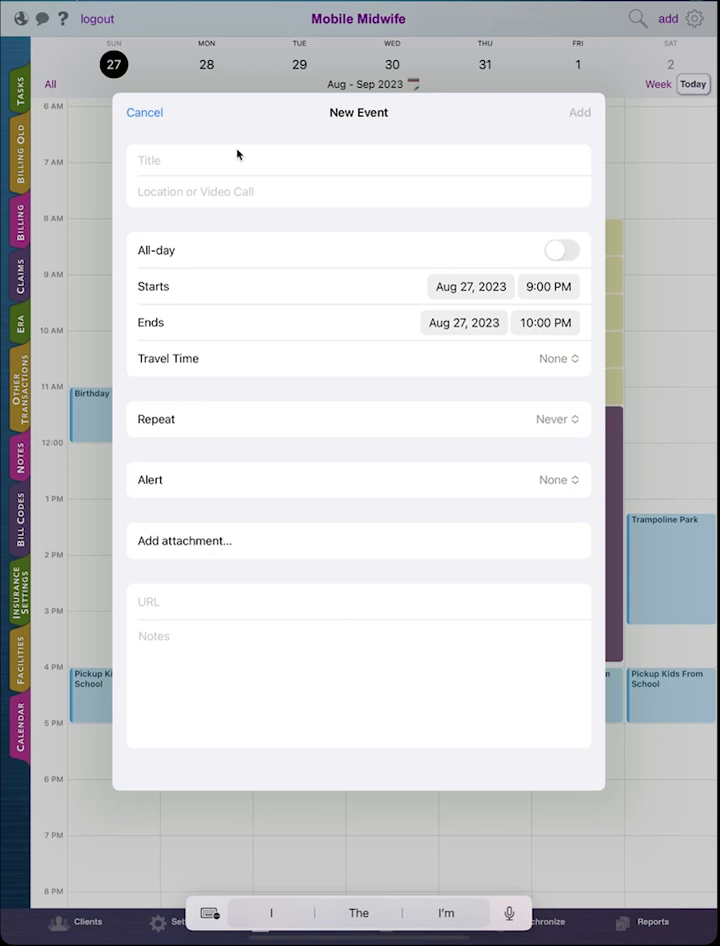
{"action": "left_click", "coordinate": [152, 113]}
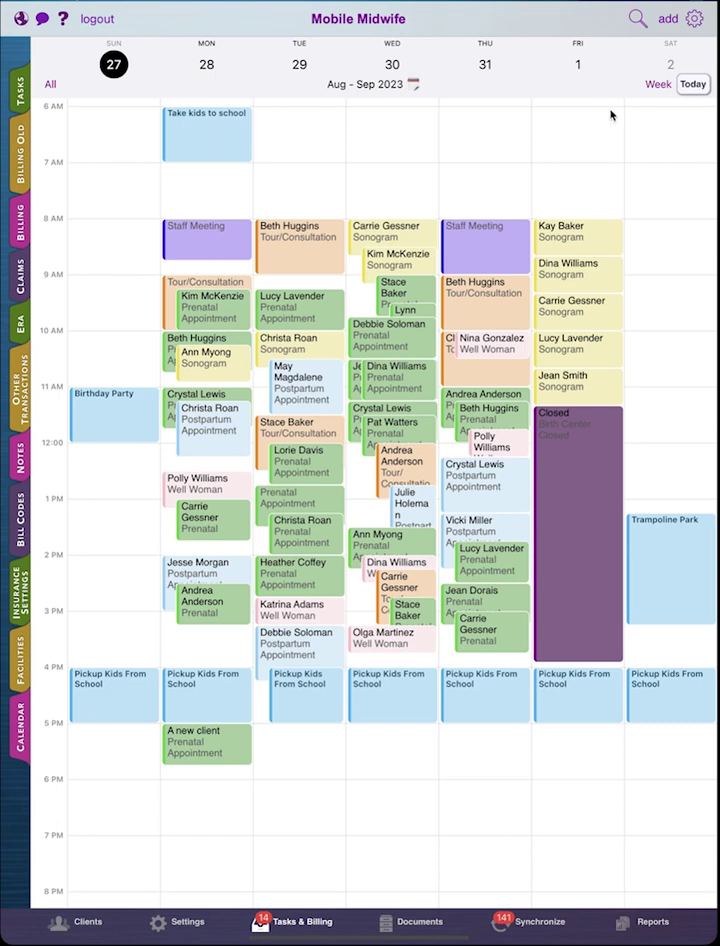
{"action": "left_click", "coordinate": [693, 20]}
{"action": "left_click", "coordinate": [672, 56]}
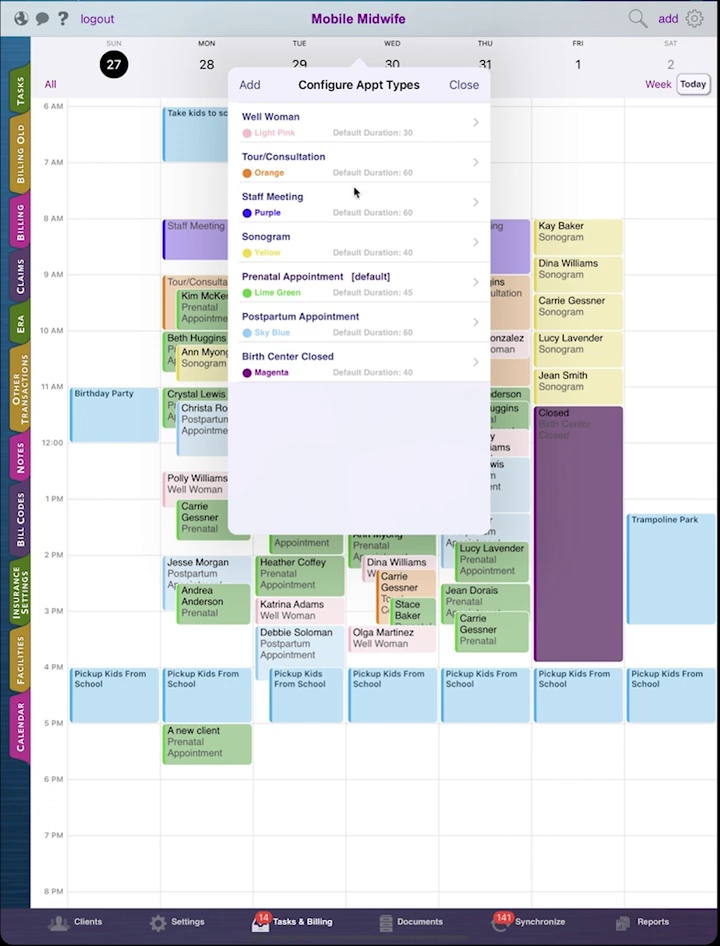
{"action": "left_click", "coordinate": [340, 244]}
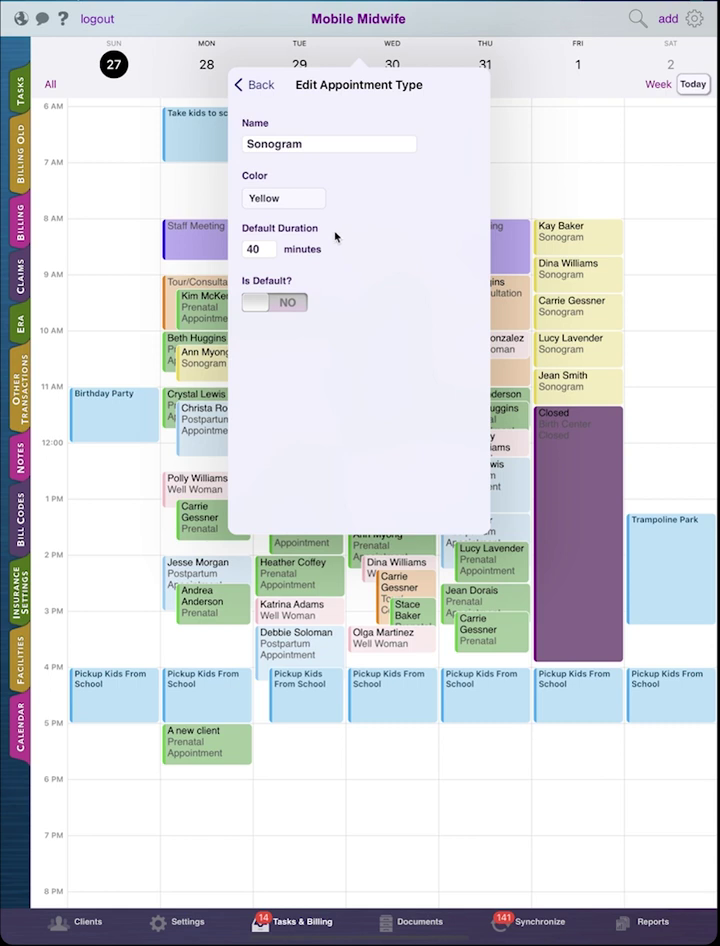
{"action": "left_click", "coordinate": [310, 201]}
{"action": "left_click", "coordinate": [391, 213]}
{"action": "left_click", "coordinate": [262, 88]}
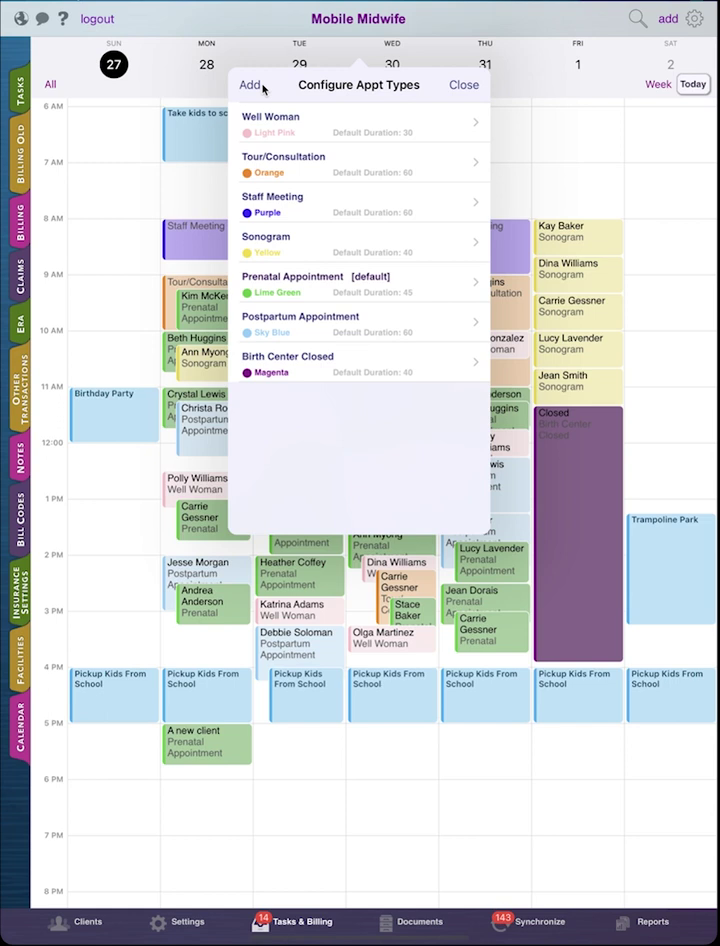
{"action": "left_click", "coordinate": [145, 102]}
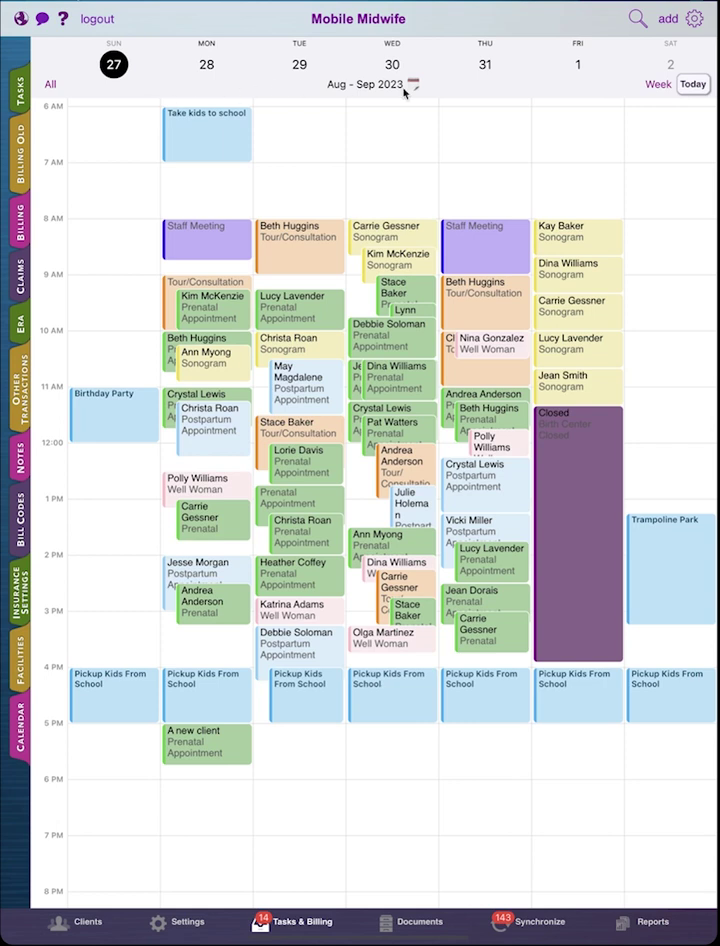
Search Upcoming Events for 'baker', then close the results to see the whole week
{"action": "left_click", "coordinate": [636, 17]}
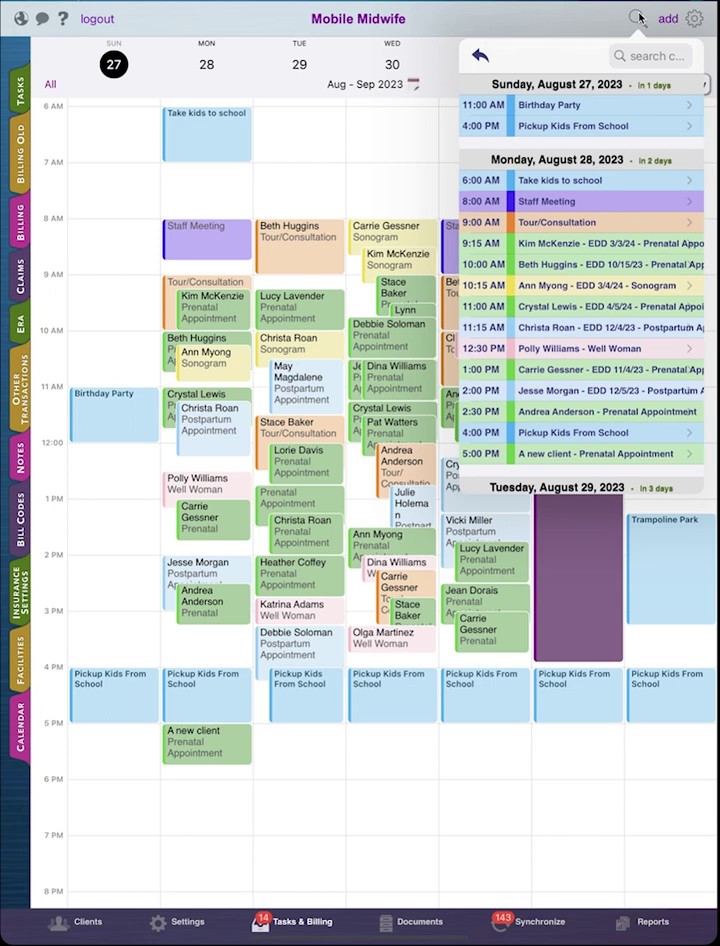
{"action": "left_click", "coordinate": [646, 60]}
{"action": "type", "text": "ba"}
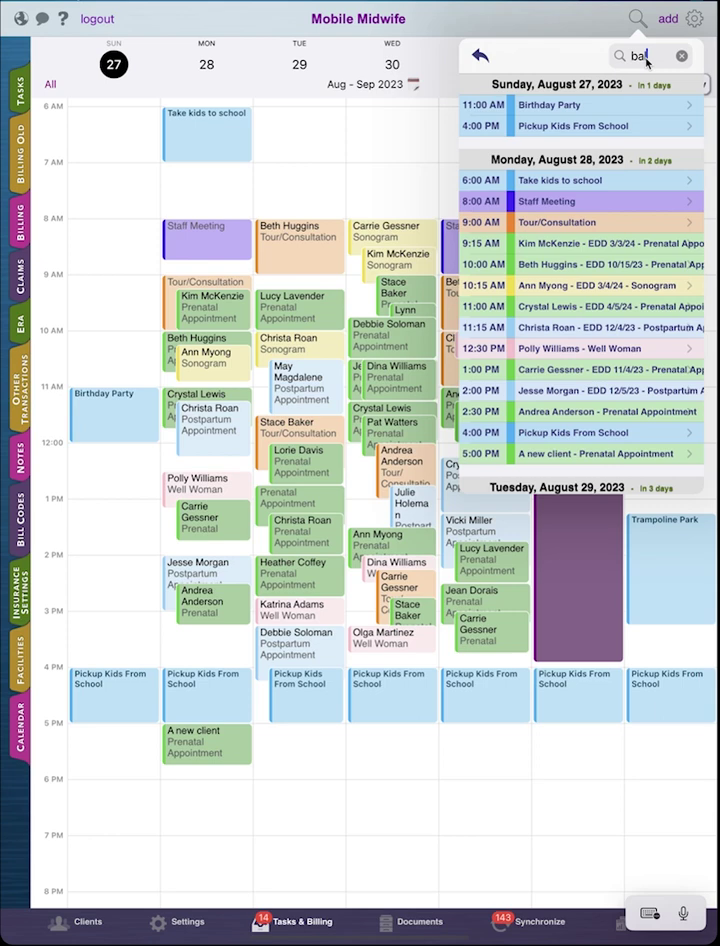
{"action": "type", "text": "ker"}
{"action": "key", "text": "Return"}
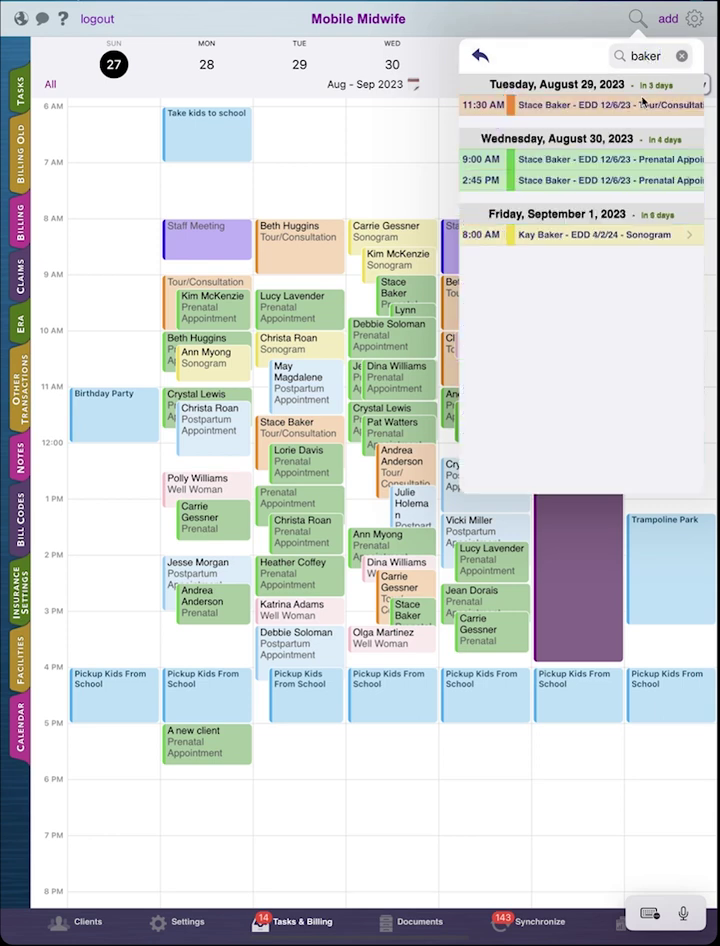
{"action": "left_click", "coordinate": [643, 103]}
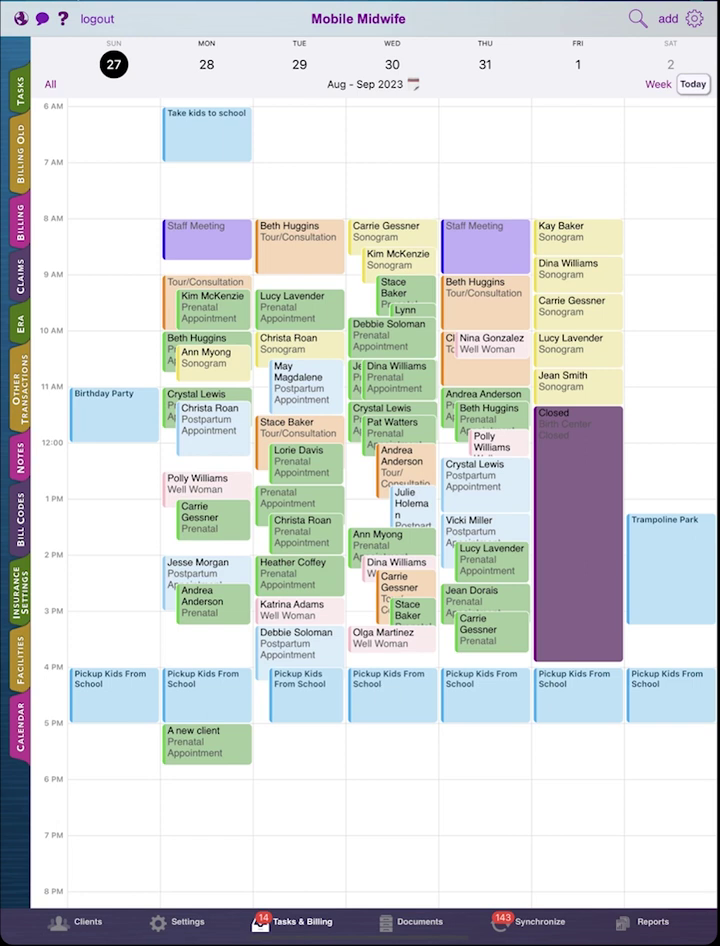
In Settings' Calendar Defaults, choose [Internal] Jane's Calendar as the default calendar
{"action": "left_click", "coordinate": [180, 922]}
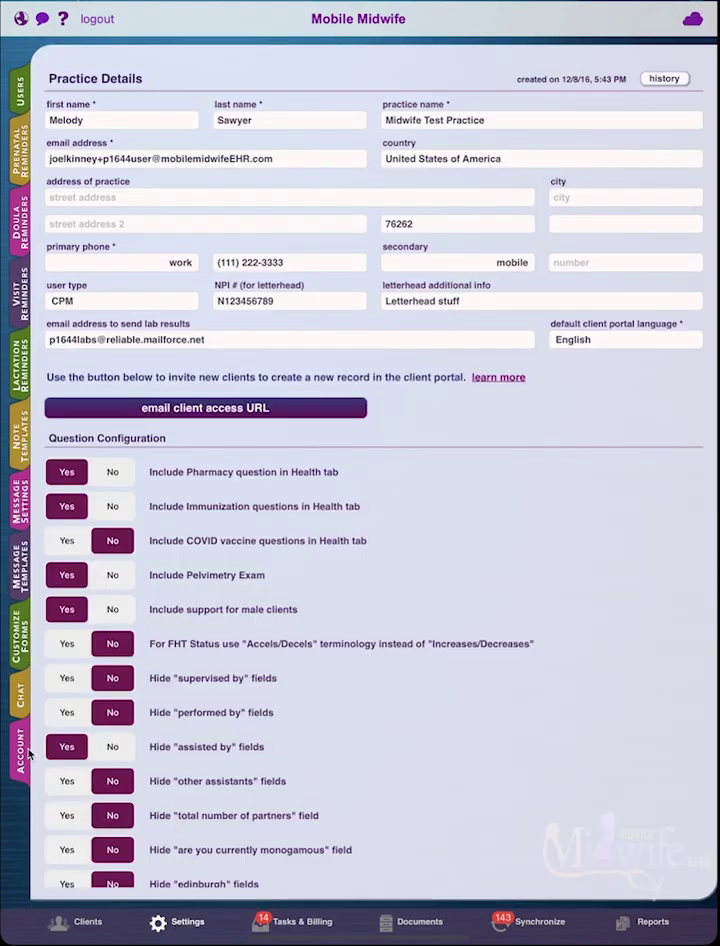
{"action": "scroll", "coordinate": [302, 771], "scroll_direction": "down", "scroll_amount": 20}
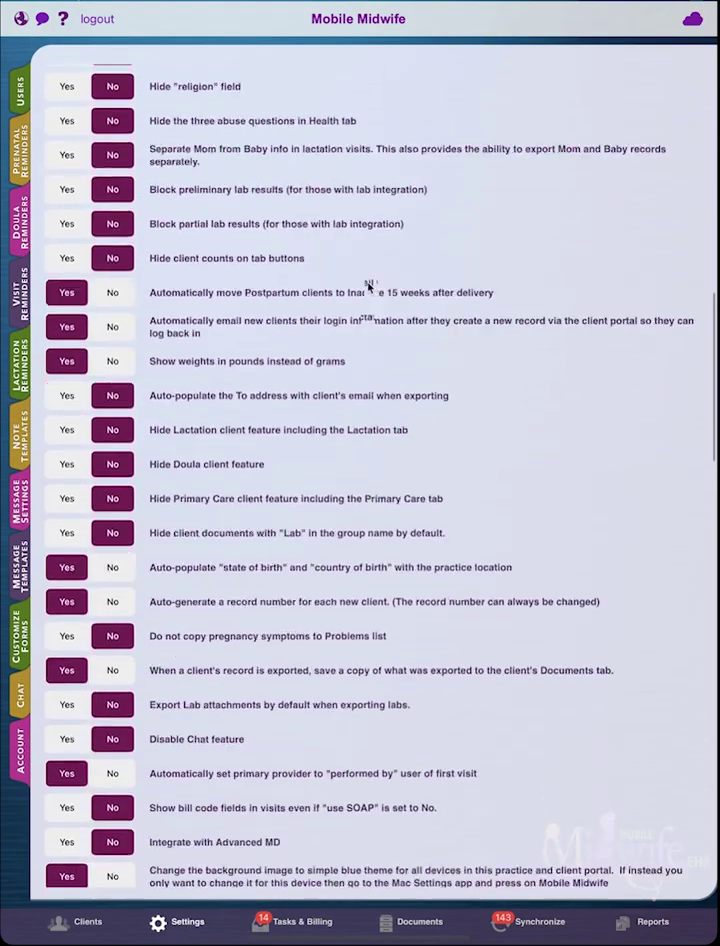
{"action": "scroll", "coordinate": [372, 549], "scroll_direction": "down", "scroll_amount": 10}
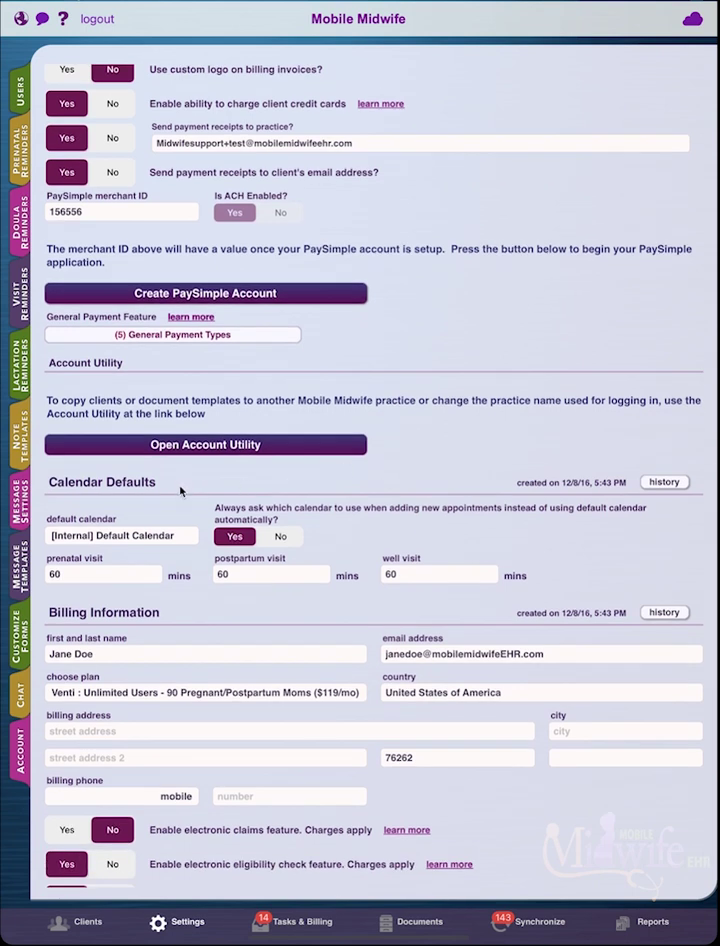
{"action": "scroll", "coordinate": [312, 293], "scroll_direction": "down", "scroll_amount": 5}
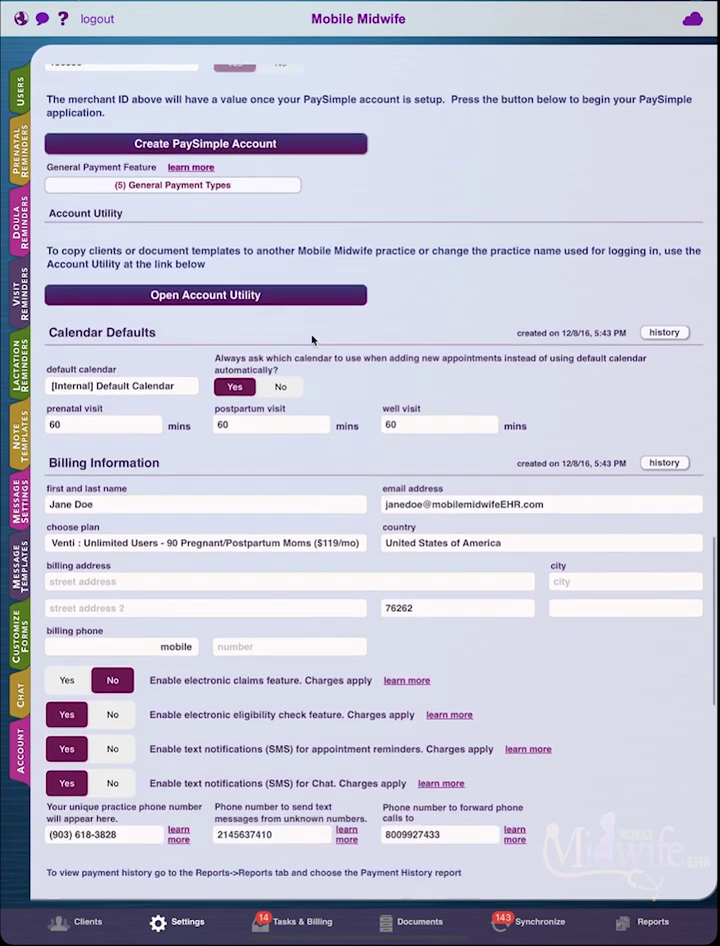
{"action": "scroll", "coordinate": [390, 253], "scroll_direction": "down", "scroll_amount": 2}
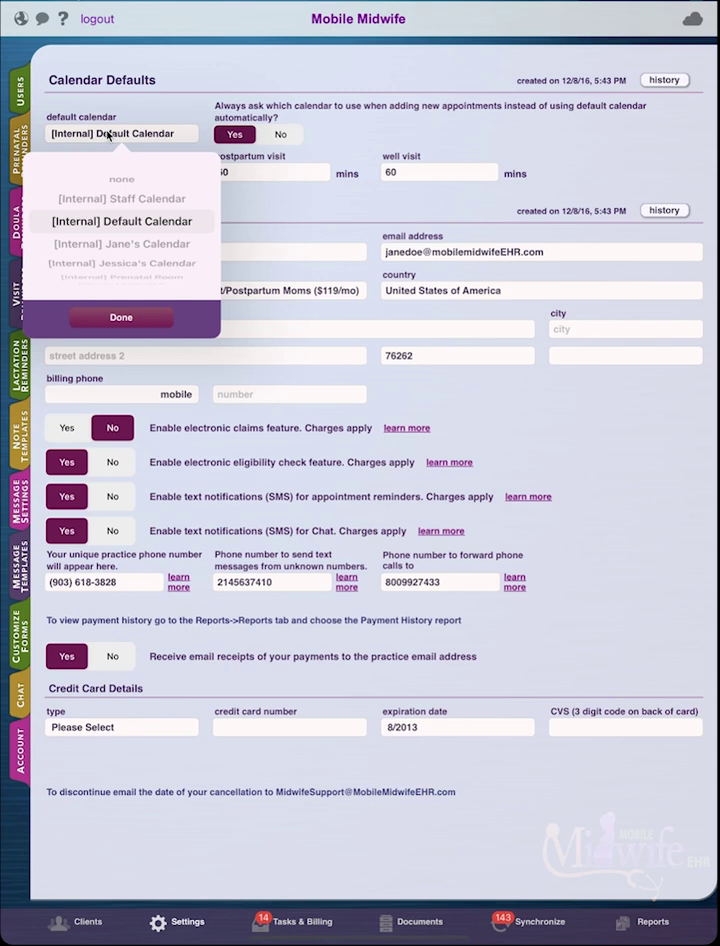
{"action": "scroll", "coordinate": [122, 186], "scroll_direction": "down", "scroll_amount": 3}
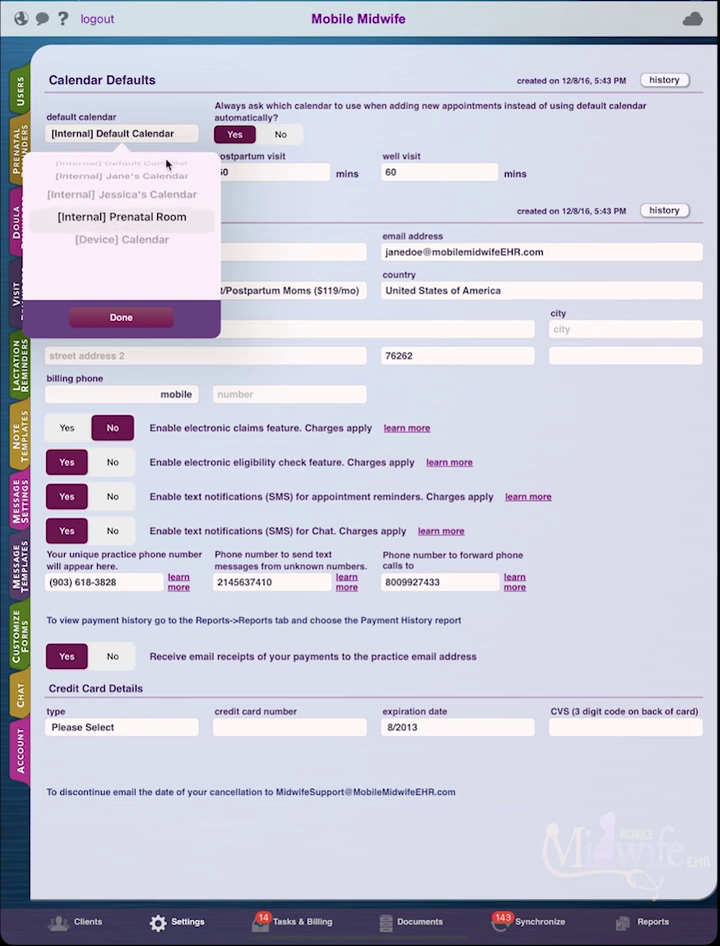
{"action": "scroll", "coordinate": [162, 190], "scroll_direction": "up", "scroll_amount": 2}
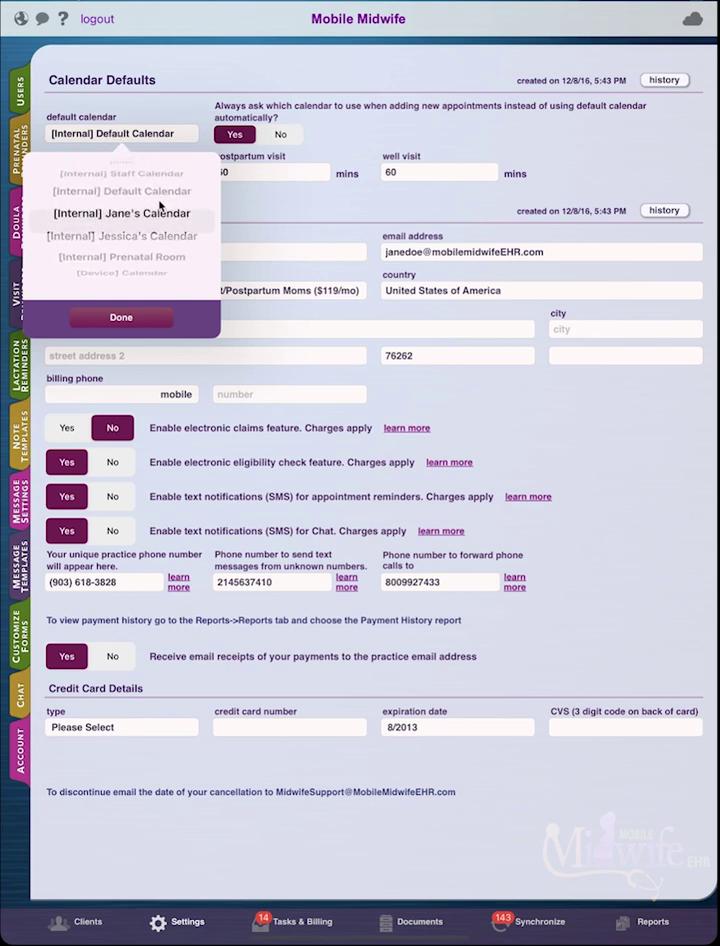
{"action": "left_click", "coordinate": [139, 313]}
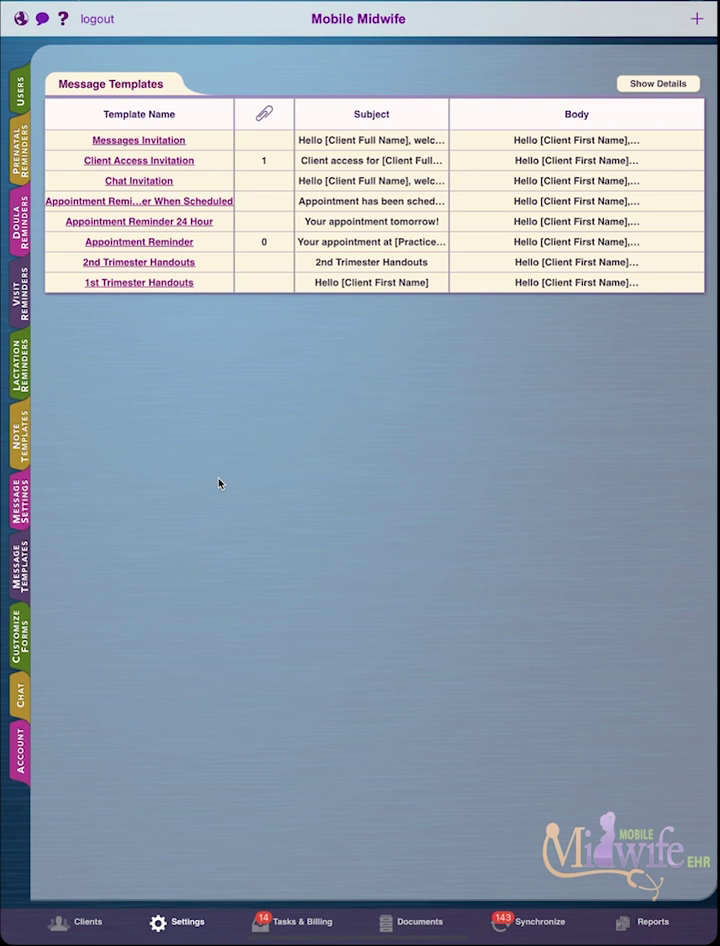
Open the Appointment Reminder 24 Hour template and set it to send 24 hours before appointments
{"action": "left_click", "coordinate": [172, 222]}
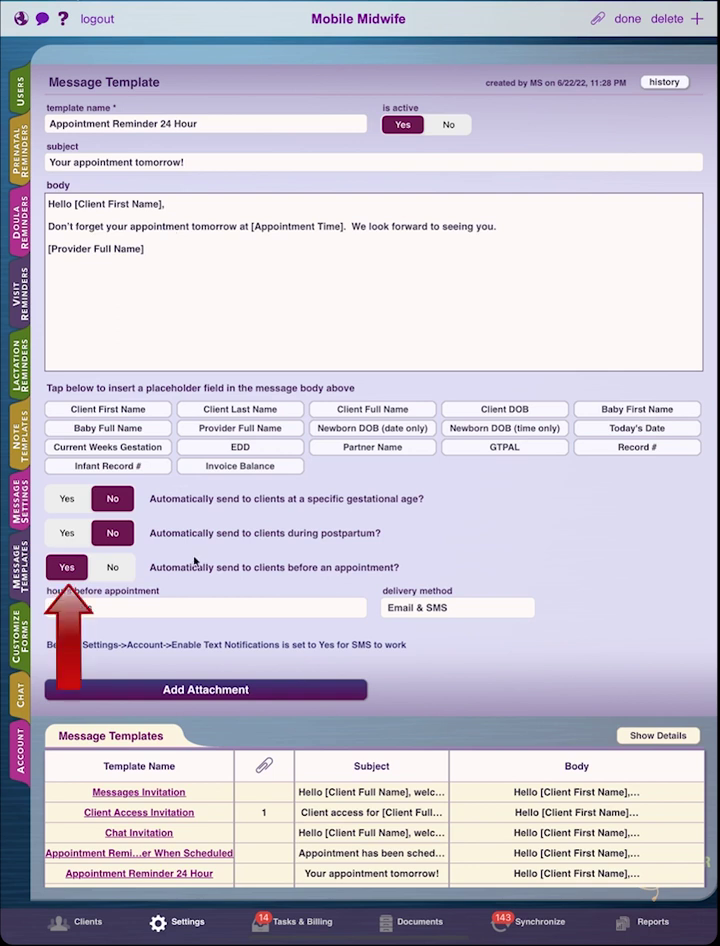
{"action": "left_click", "coordinate": [270, 613]}
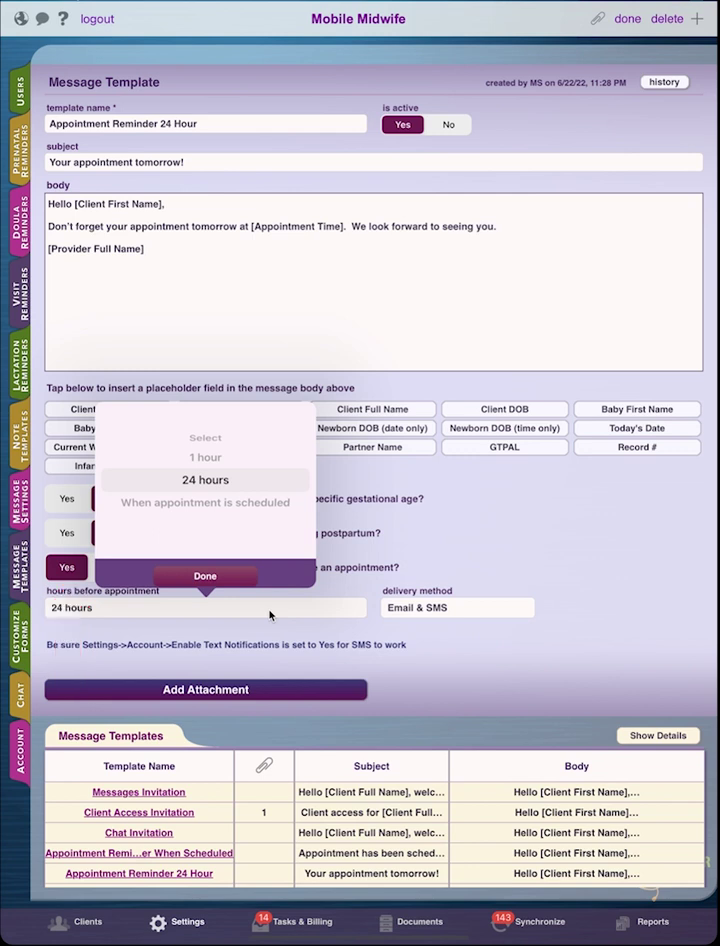
{"action": "left_click", "coordinate": [406, 617]}
{"action": "left_click", "coordinate": [406, 617]}
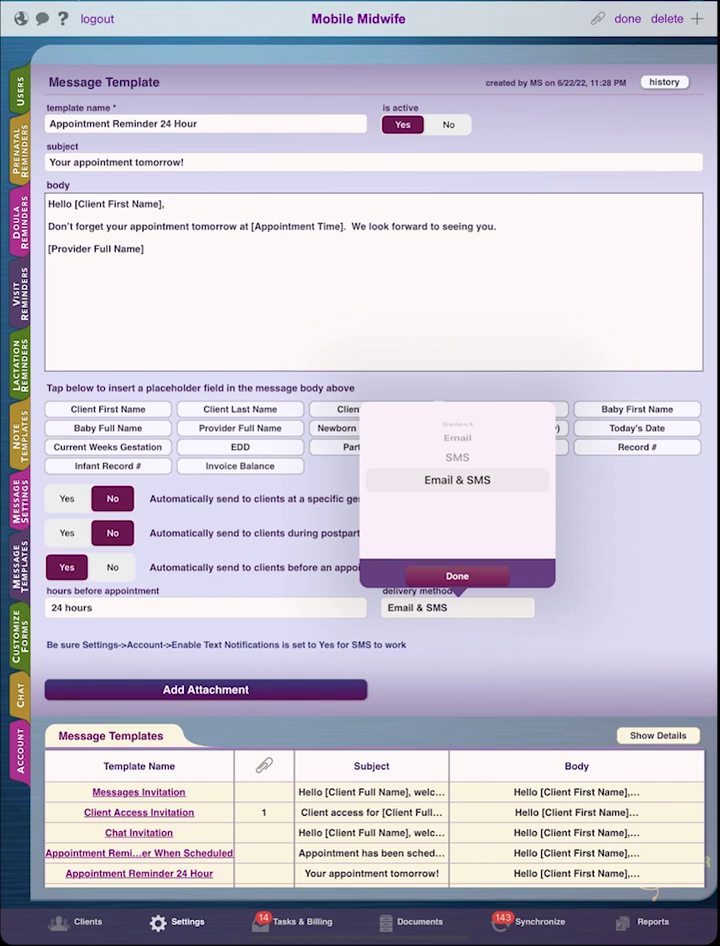
Confirm Email & SMS delivery, then view the Account tab's tip on SMS appointment reminders
{"action": "left_click", "coordinate": [135, 383]}
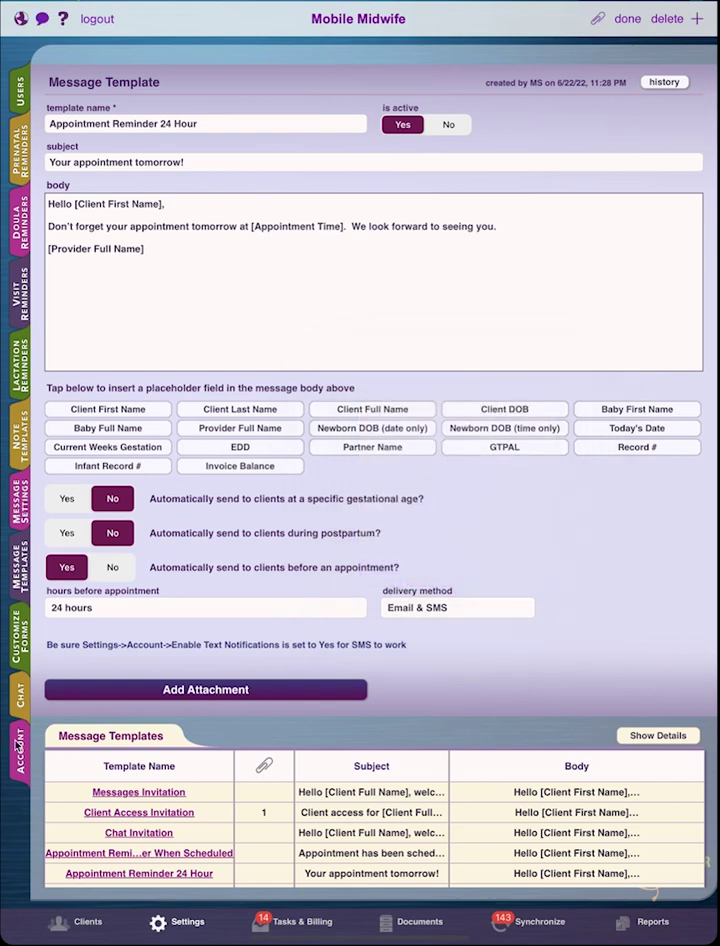
{"action": "left_click", "coordinate": [20, 745]}
{"action": "scroll", "coordinate": [420, 450], "scroll_direction": "down", "scroll_amount": 10}
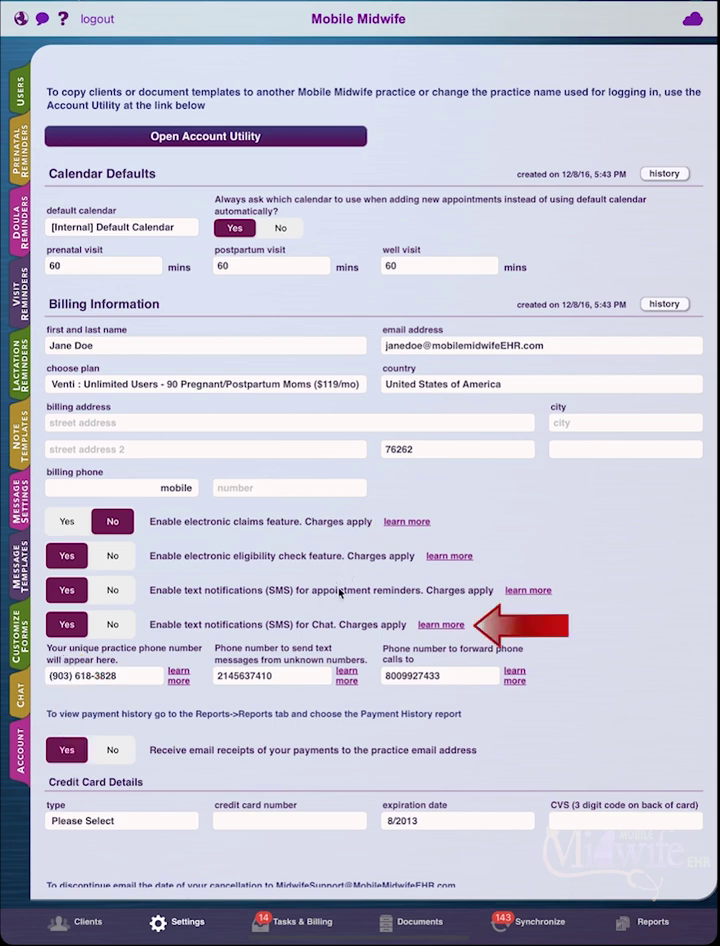
{"action": "left_click", "coordinate": [530, 590]}
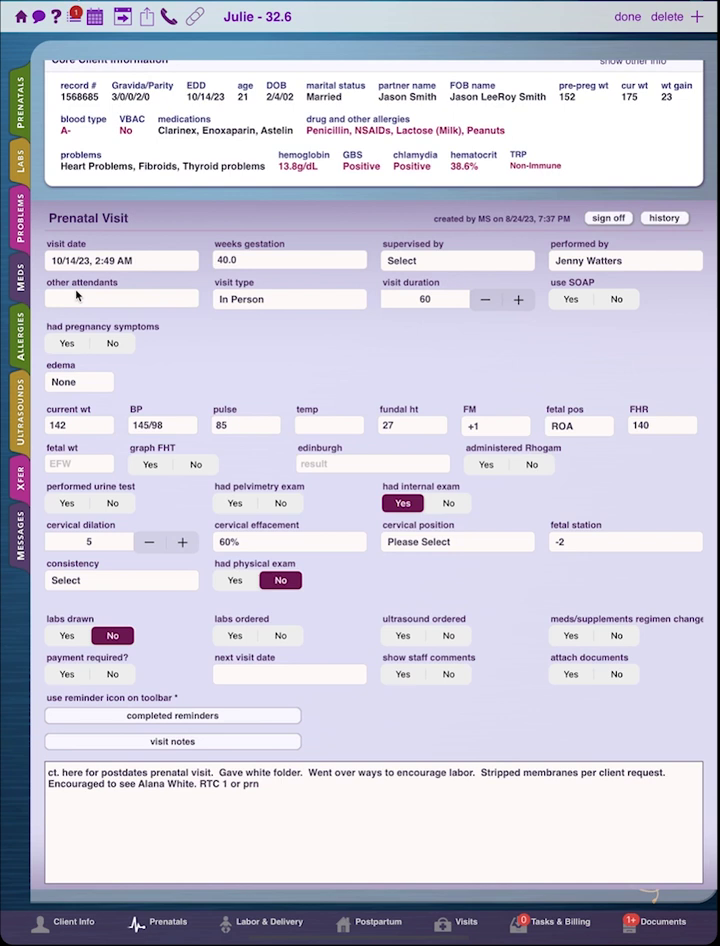
Open the client's Upcoming Events and widen the list to all practice events
{"action": "left_click", "coordinate": [96, 16]}
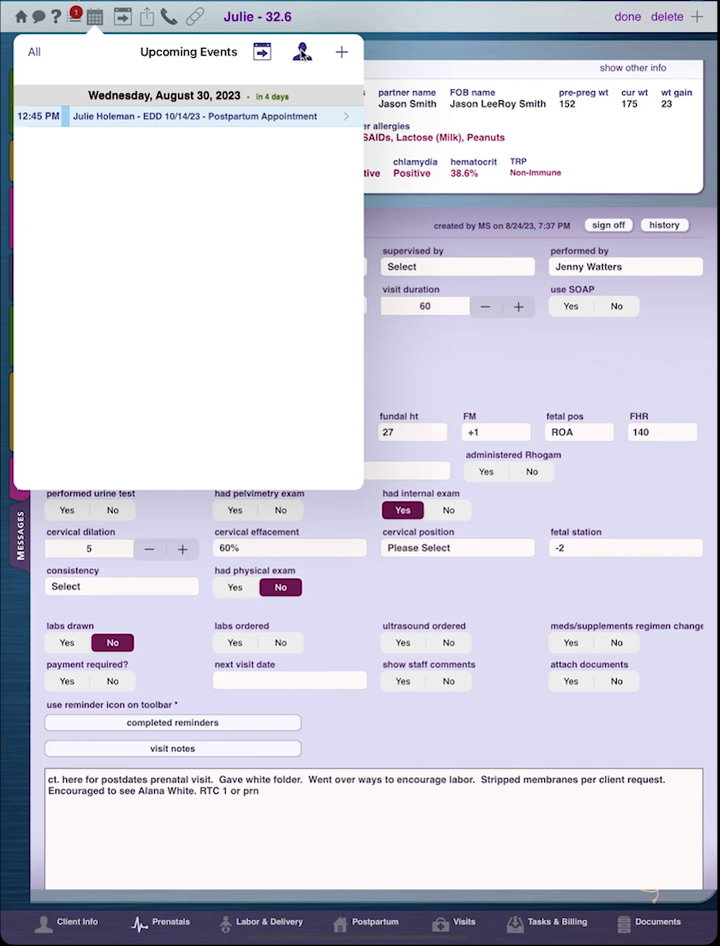
{"action": "left_click", "coordinate": [301, 51]}
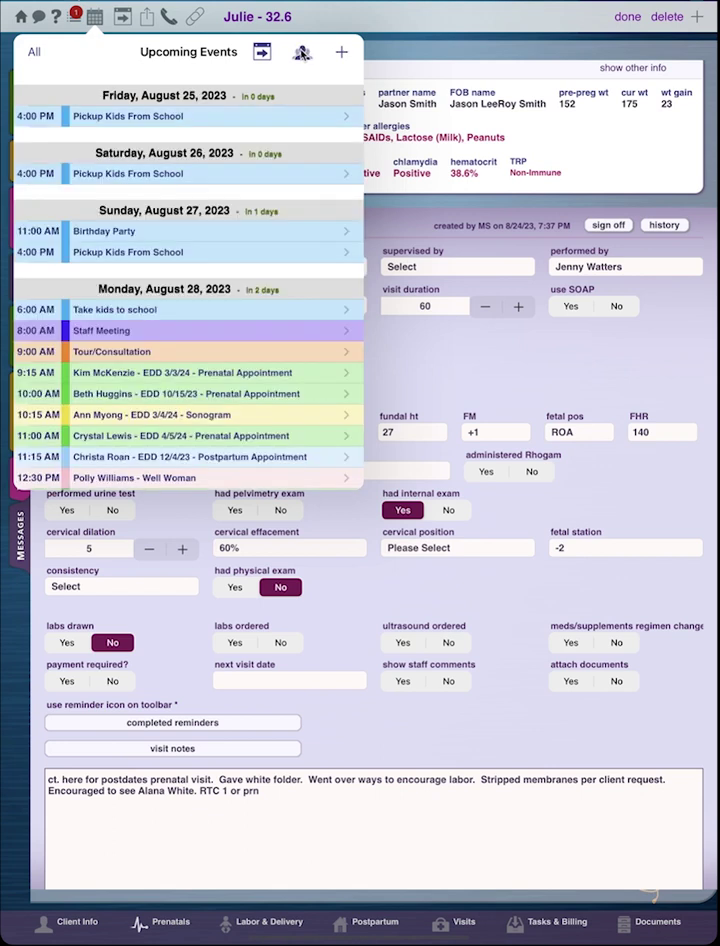
Start a 45-minute Prenatal Appointment two weeks out, 9/8/23 at 8:00 PM, on the [Internal] Default Calendar
{"action": "left_click", "coordinate": [342, 52]}
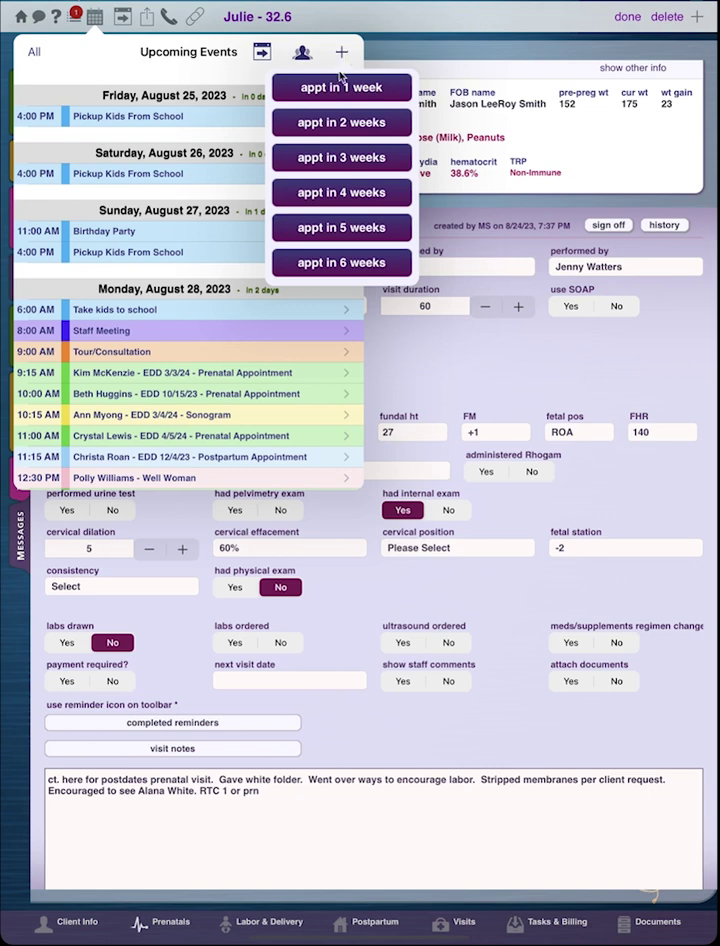
{"action": "left_click", "coordinate": [319, 123]}
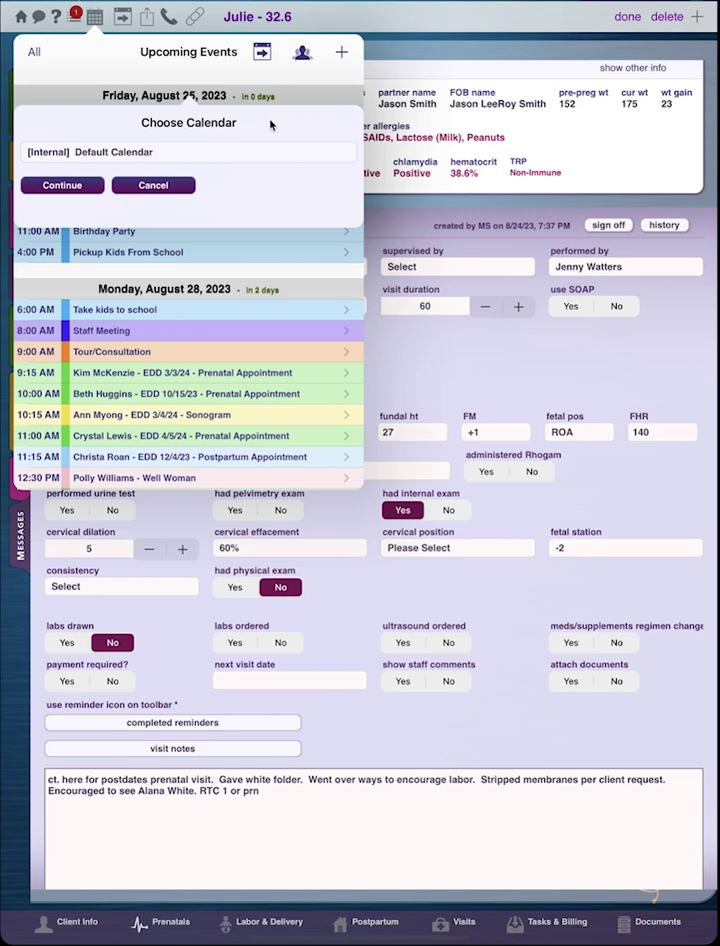
{"action": "left_click", "coordinate": [57, 185]}
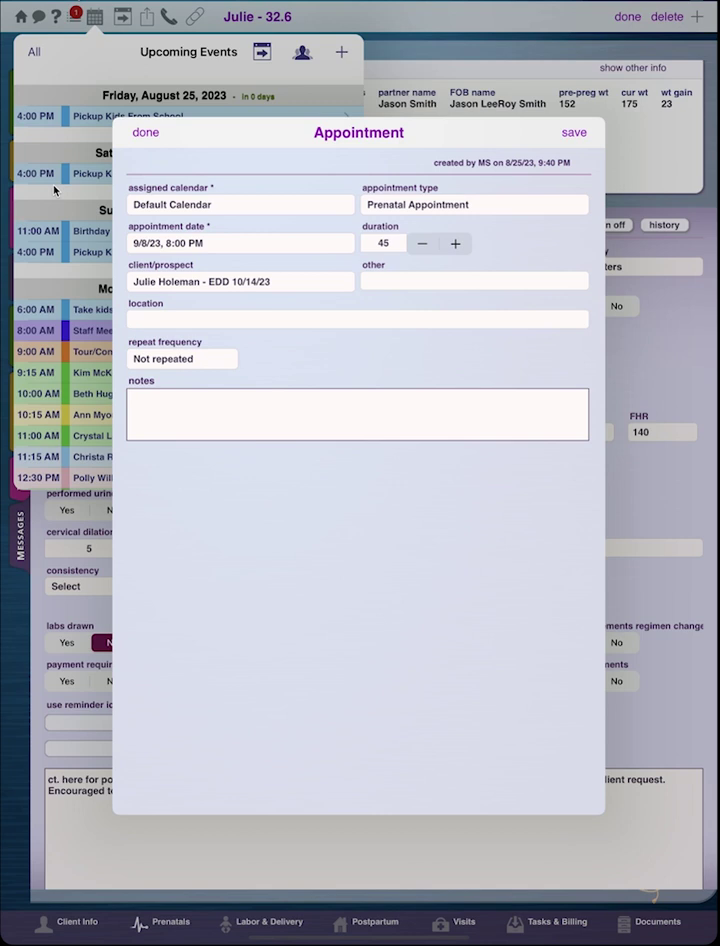
Close the 9/8/23 Prenatal Appointment form and head to the calendar week view
{"action": "left_click", "coordinate": [264, 55]}
{"action": "left_click", "coordinate": [264, 55]}
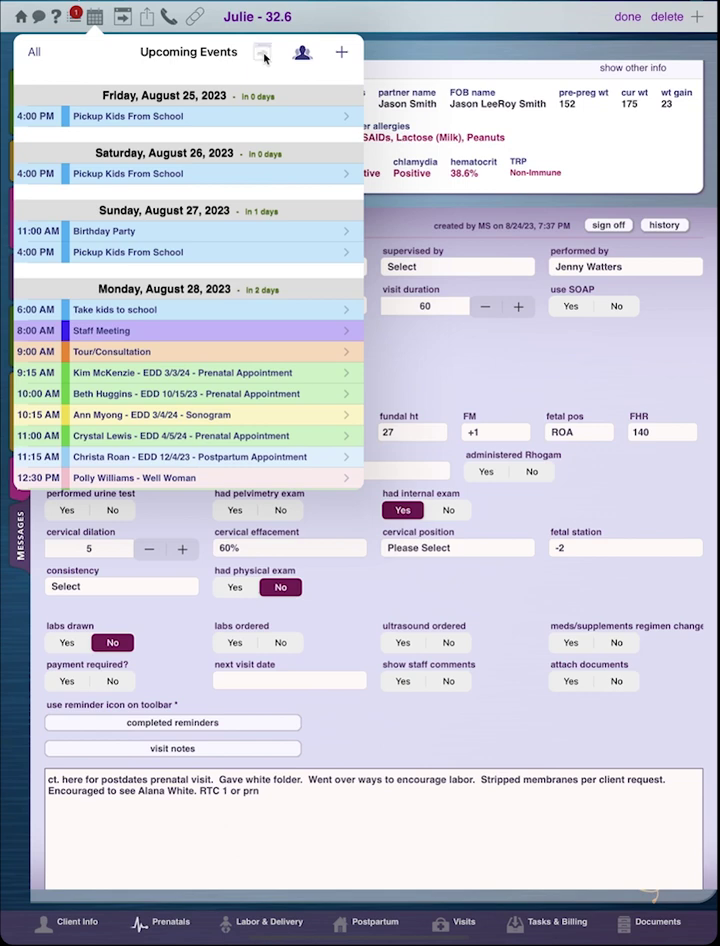